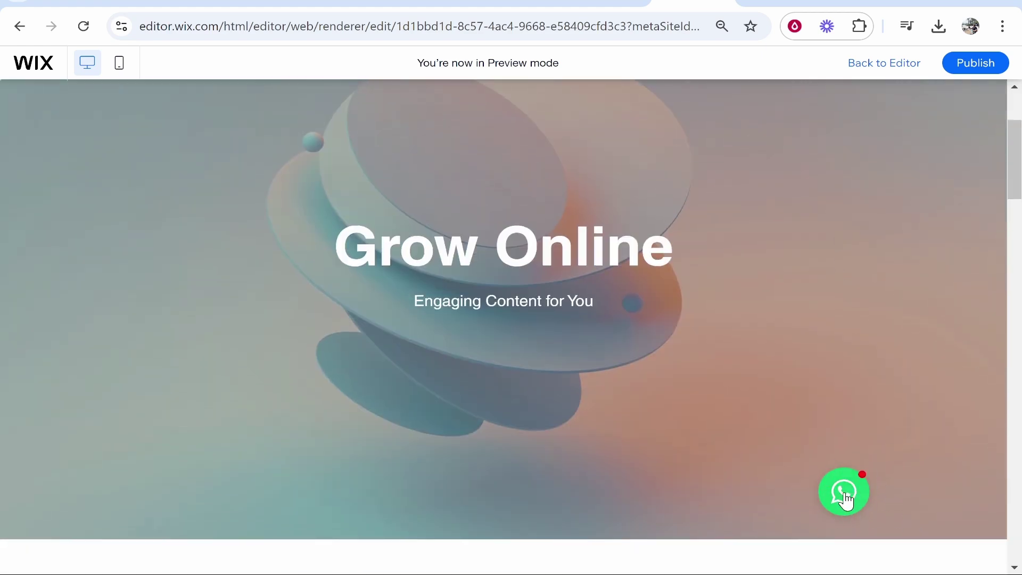
In Preview, open the WhatsApp bubble, start a WhatsApp chat, then close the chat page.
left_click(844, 496)
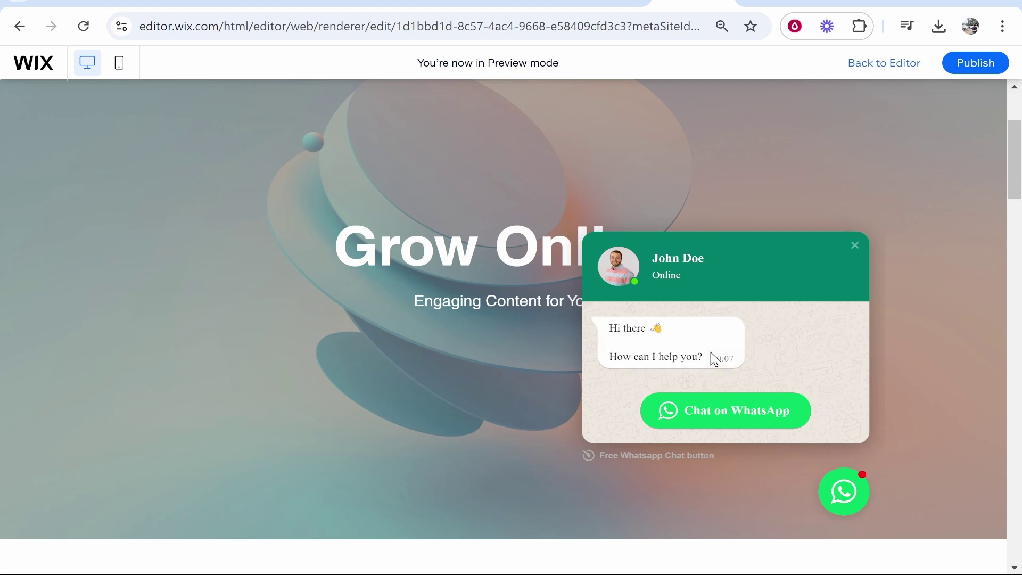
left_click(719, 412)
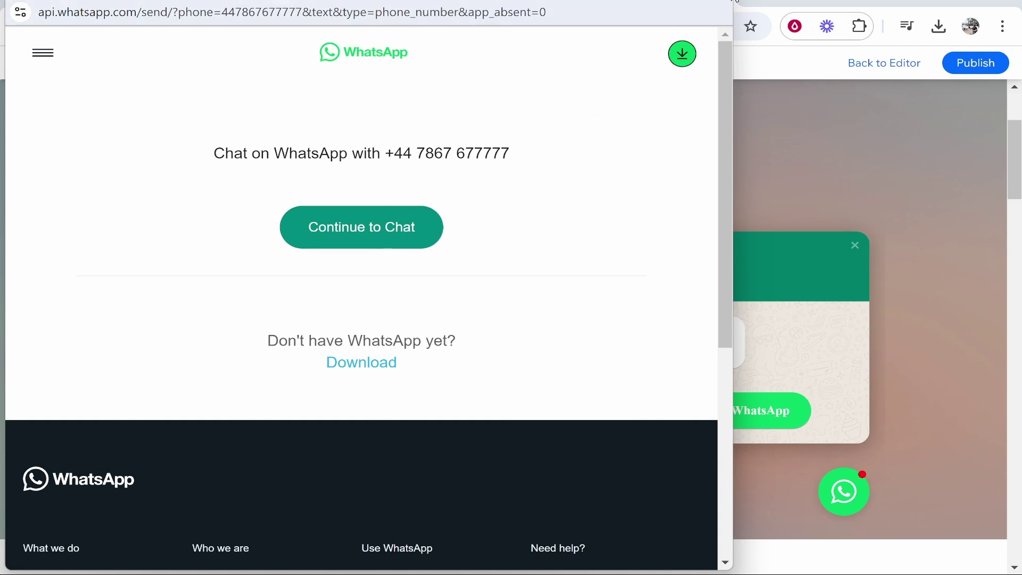
key("ctrl+w")
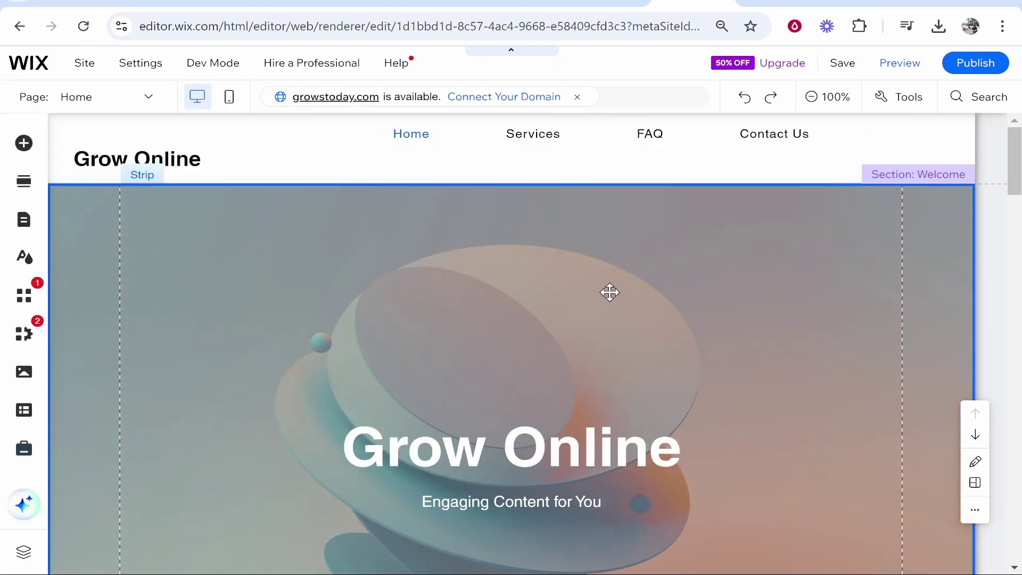
Select the Welcome section, then move over to the Google browser tab.
left_click(611, 292)
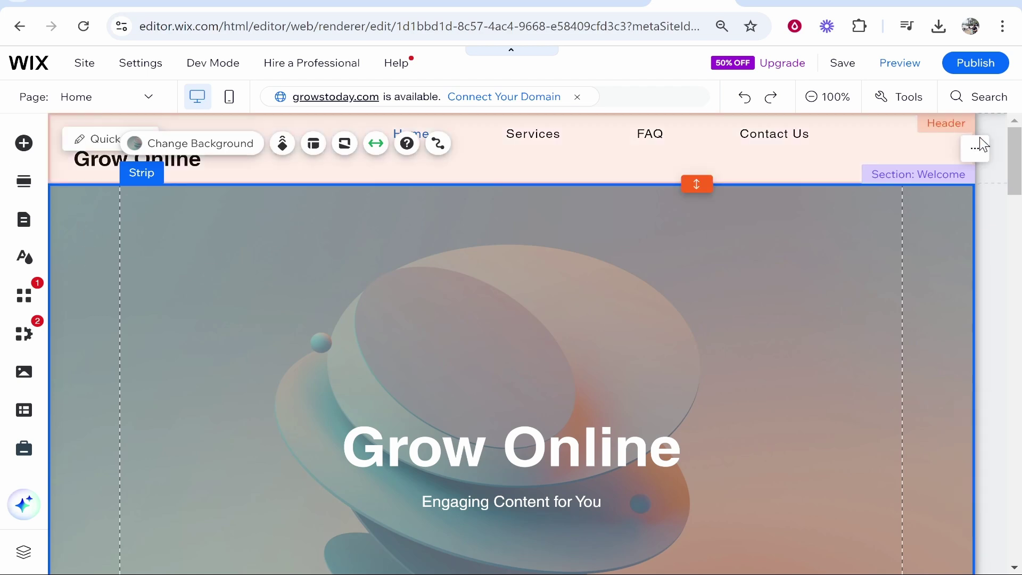
left_click_drag(1015, 144, 1014, 196)
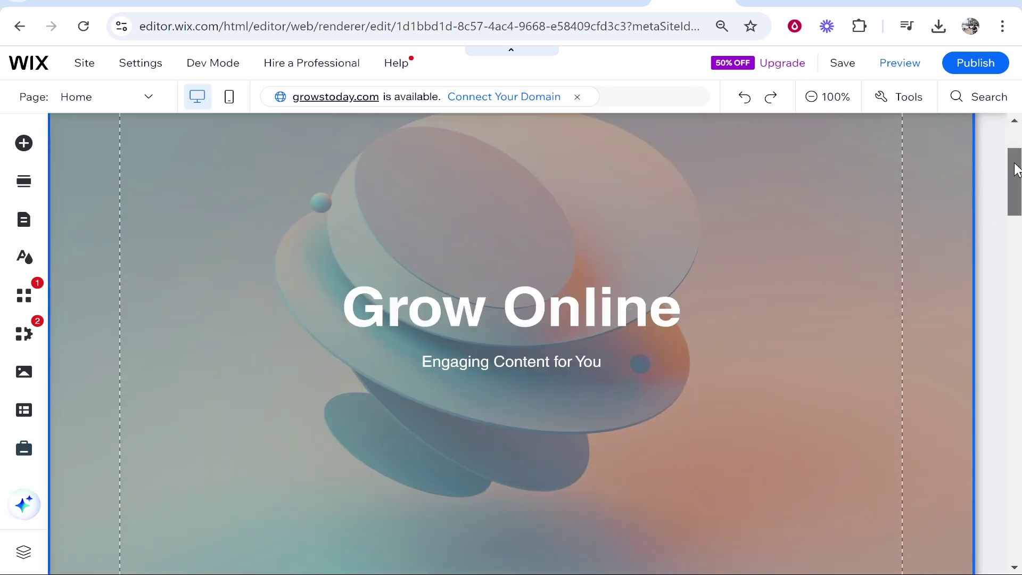
key("ctrl+Tab")
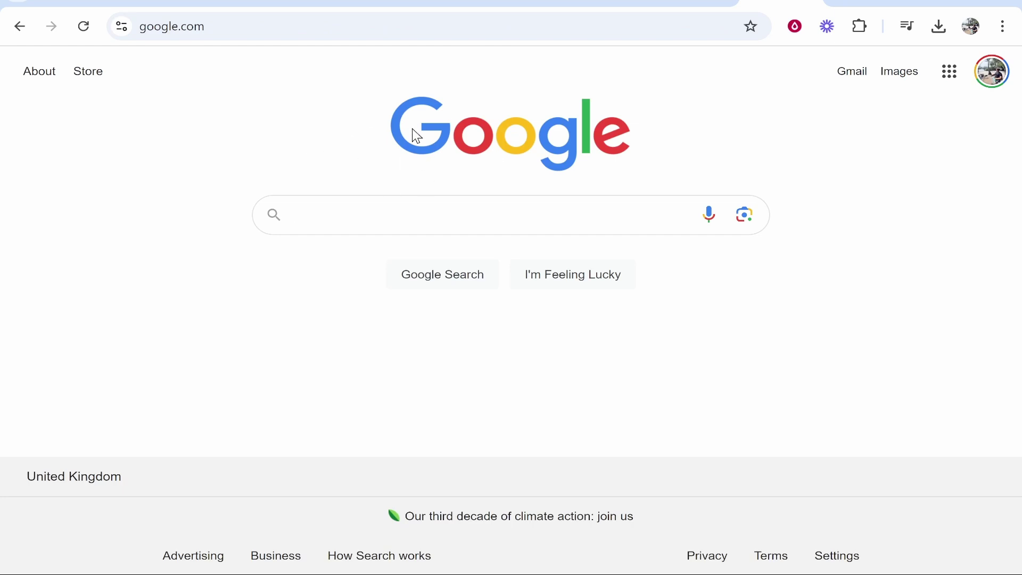
type("elfsight")
Search Google for elfsight and go to the Elfsight widgets catalogue.
key("Return")
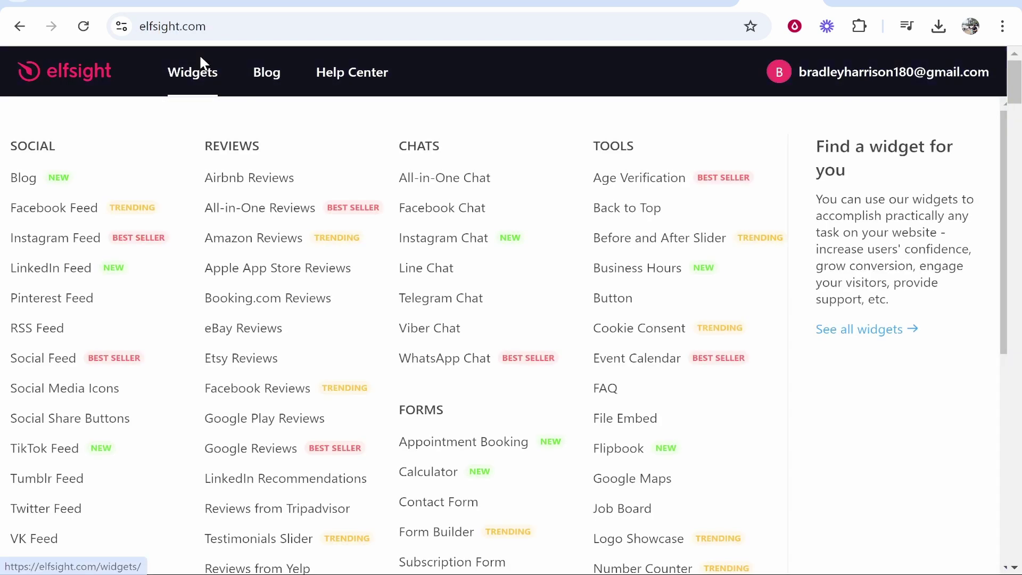
left_click(192, 72)
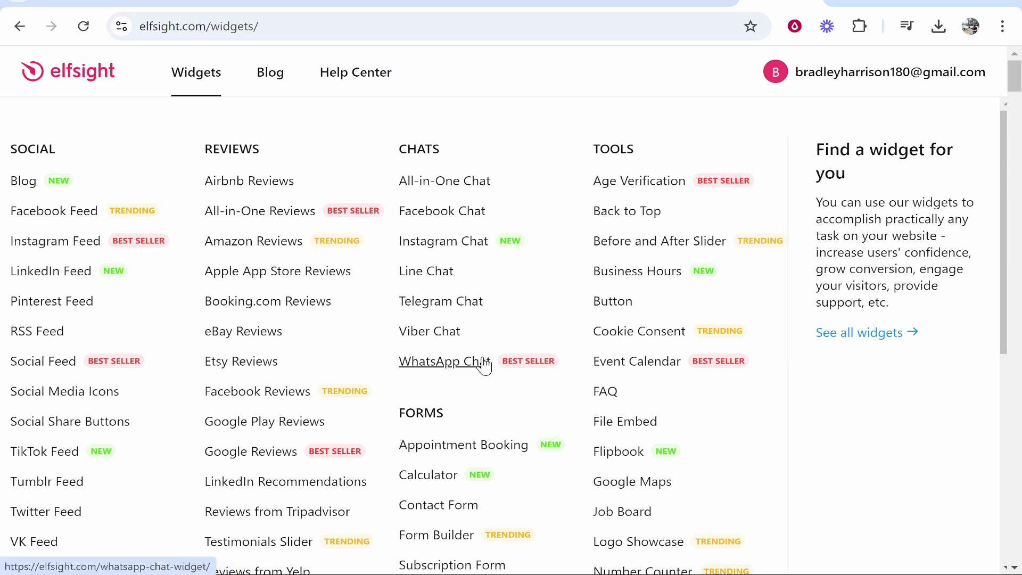
Open the WhatsApp Chat widget and continue with the Message Field template.
left_click(443, 362)
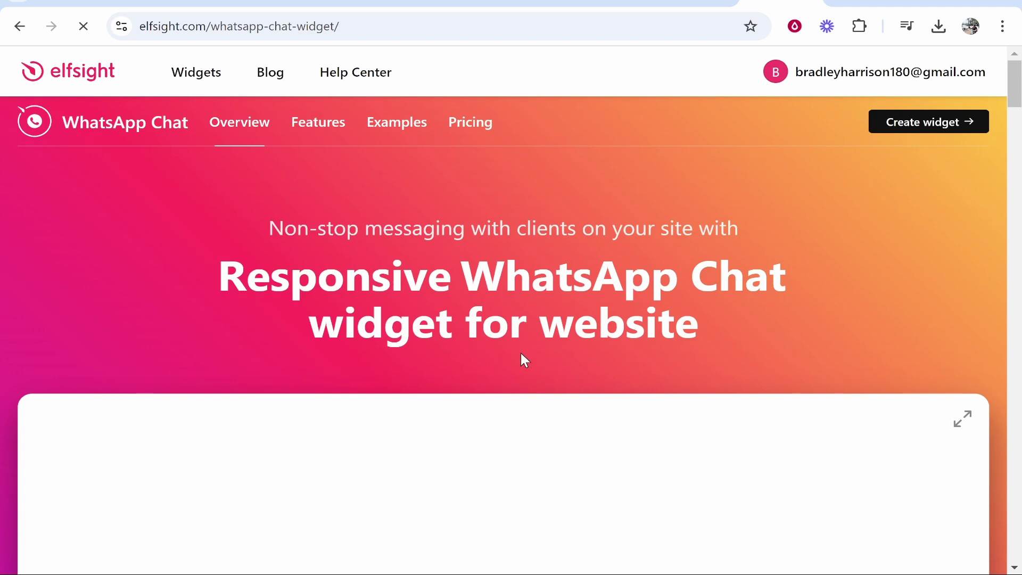
scroll(499, 336, "down", 1)
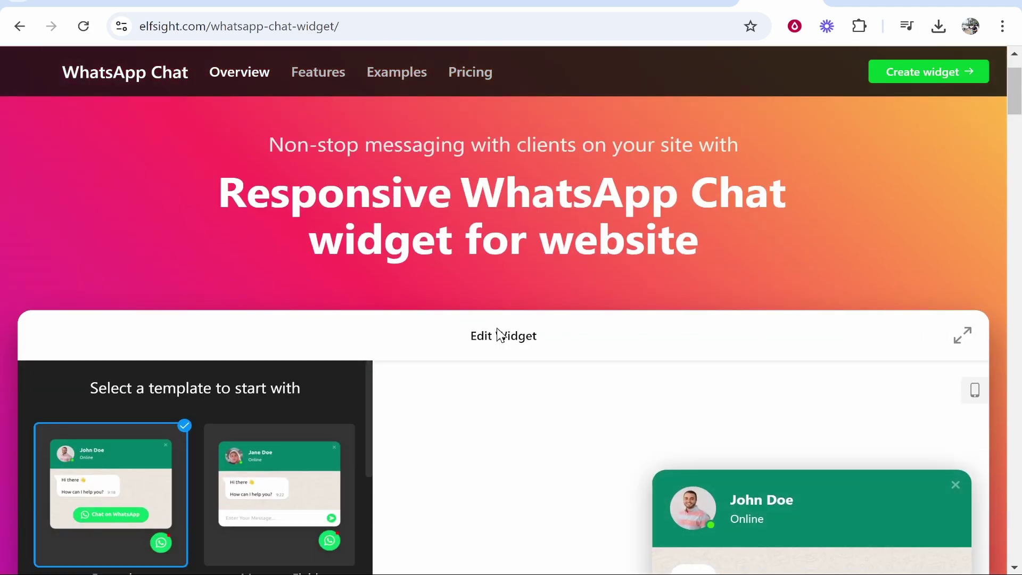
scroll(498, 336, "down", 2)
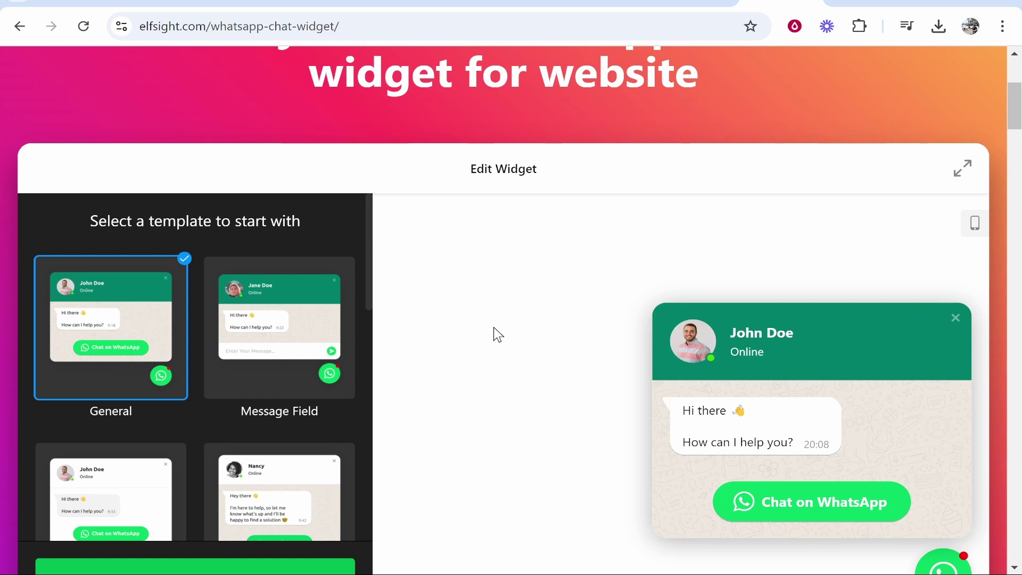
scroll(493, 326, "down", 2)
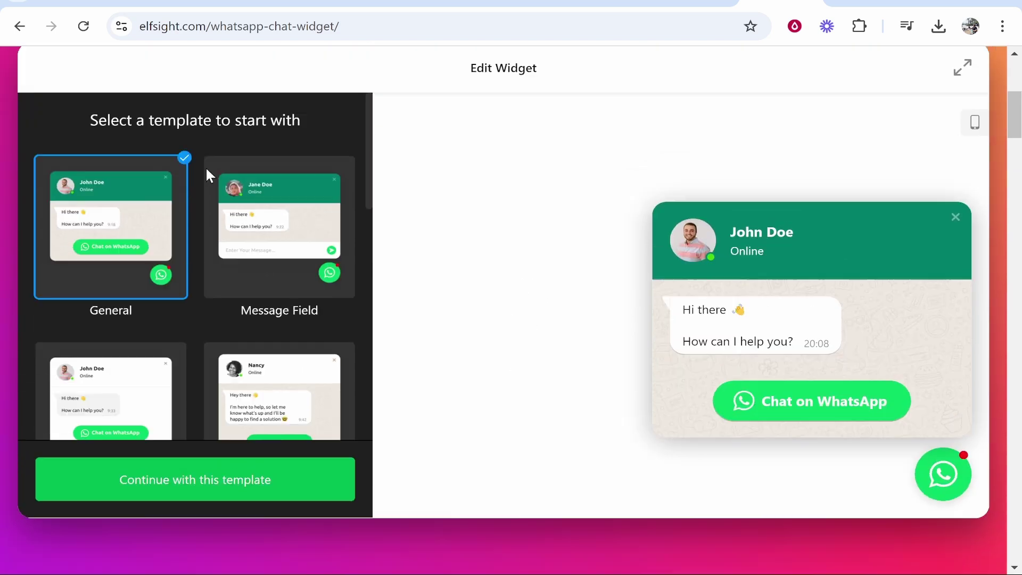
scroll(279, 185, "up", 2)
left_click(302, 350)
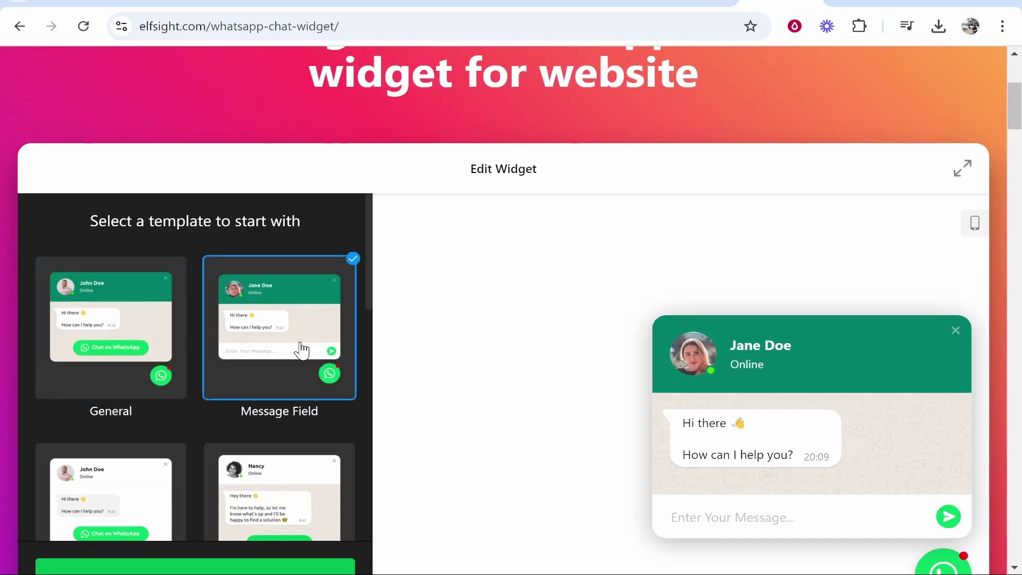
scroll(296, 280, "down", 1)
scroll(268, 272, "down", 1)
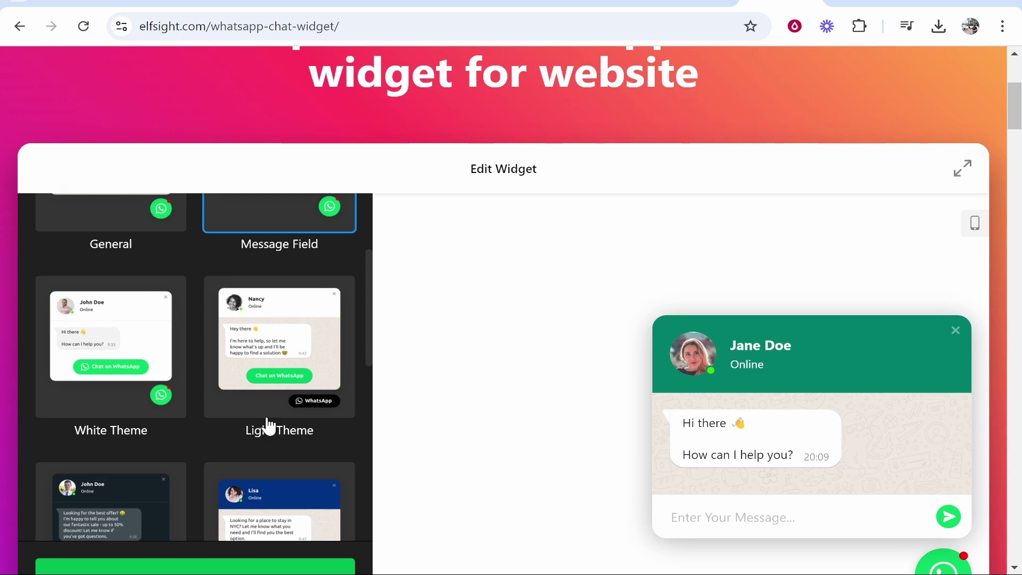
scroll(270, 426, "down", 2)
scroll(379, 449, "down", 2)
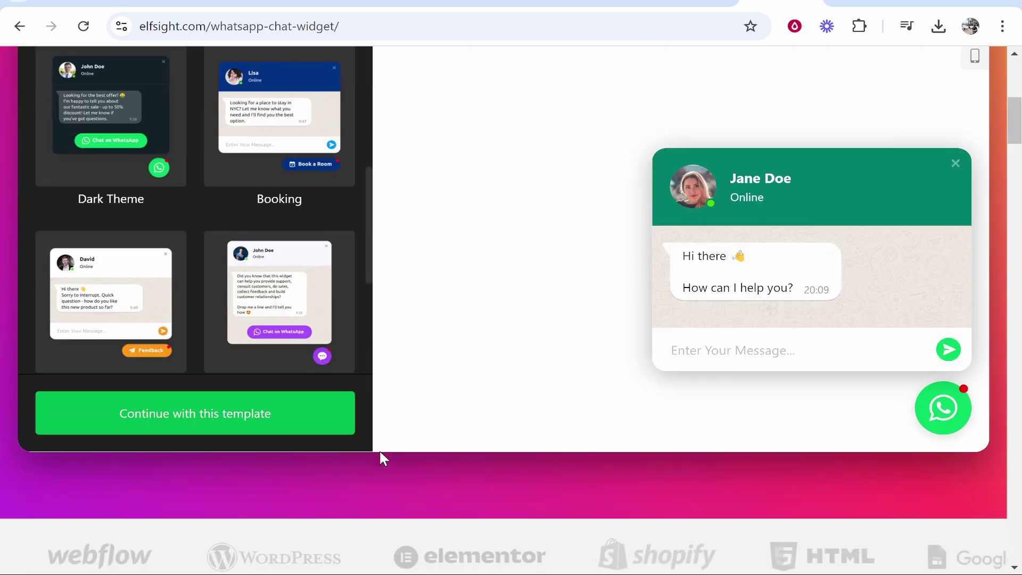
left_click(189, 418)
scroll(251, 353, "up", 1)
left_click(208, 188)
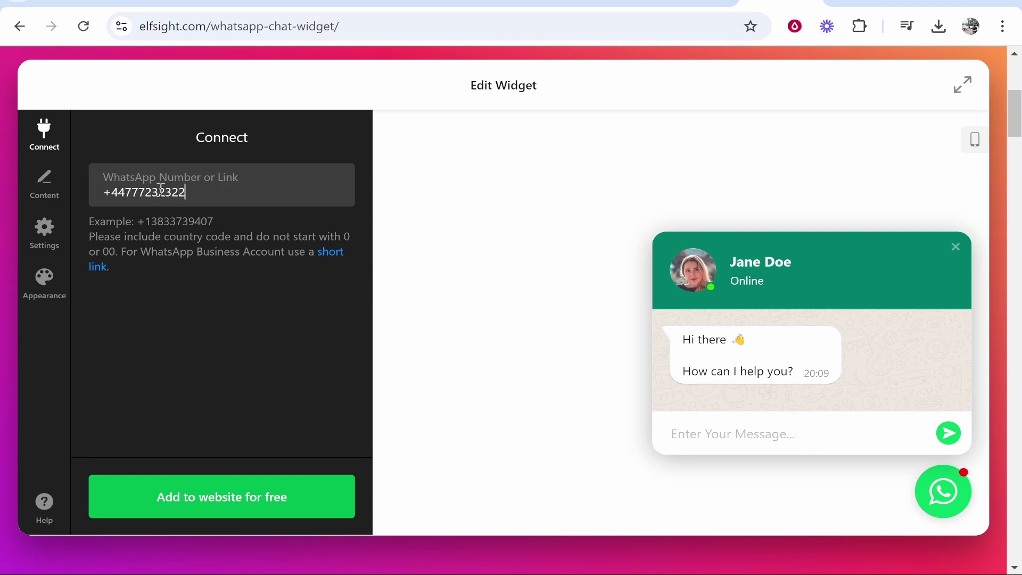
left_click_drag(132, 191, 105, 191)
left_click(118, 192)
Review the Content fields, including the Jane Doe name and welcome message.
left_click(44, 183)
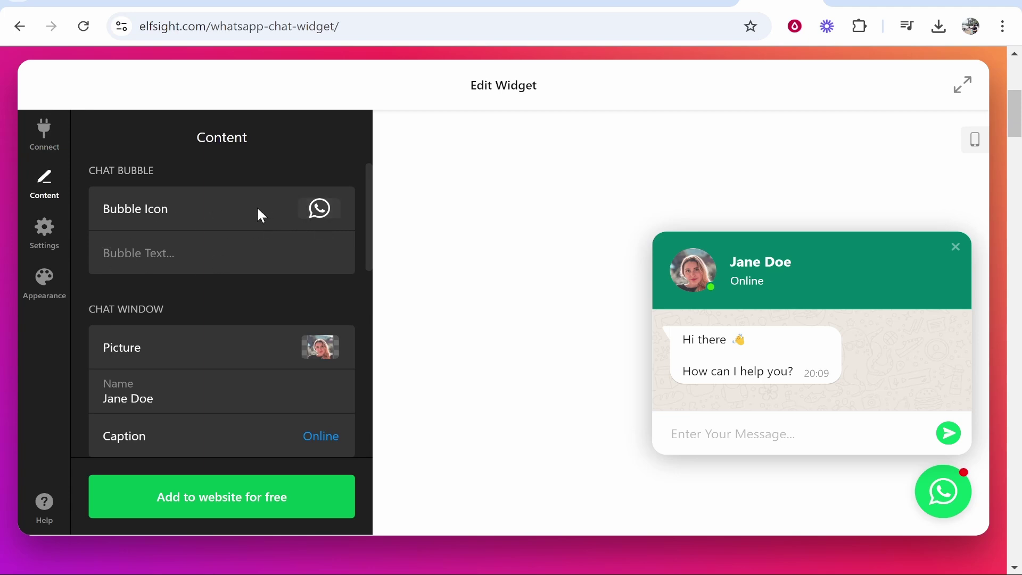
left_click_drag(170, 209, 109, 208)
left_click(205, 219)
scroll(160, 256, "down", 1)
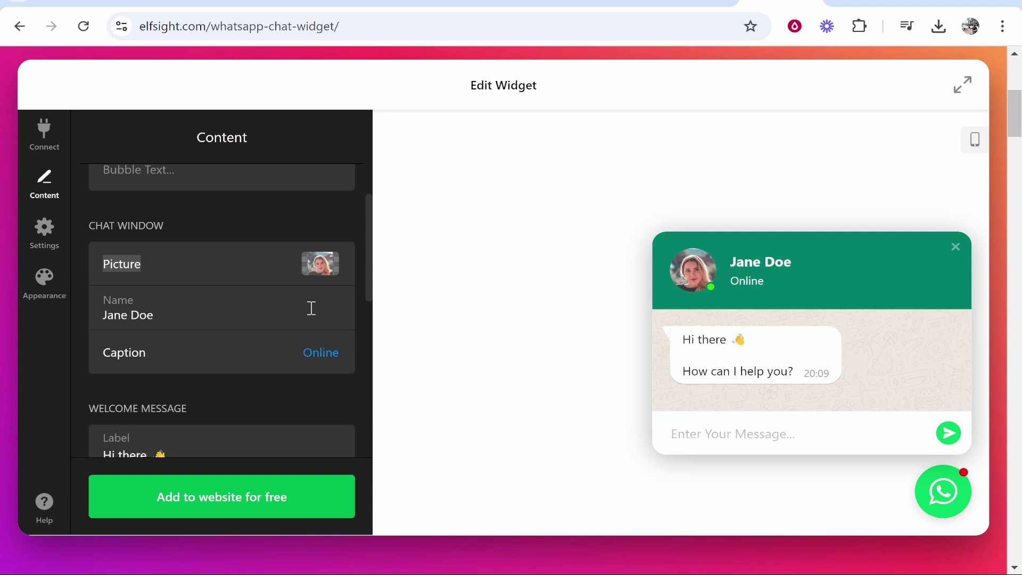
left_click(203, 309)
scroll(202, 320, "down", 1)
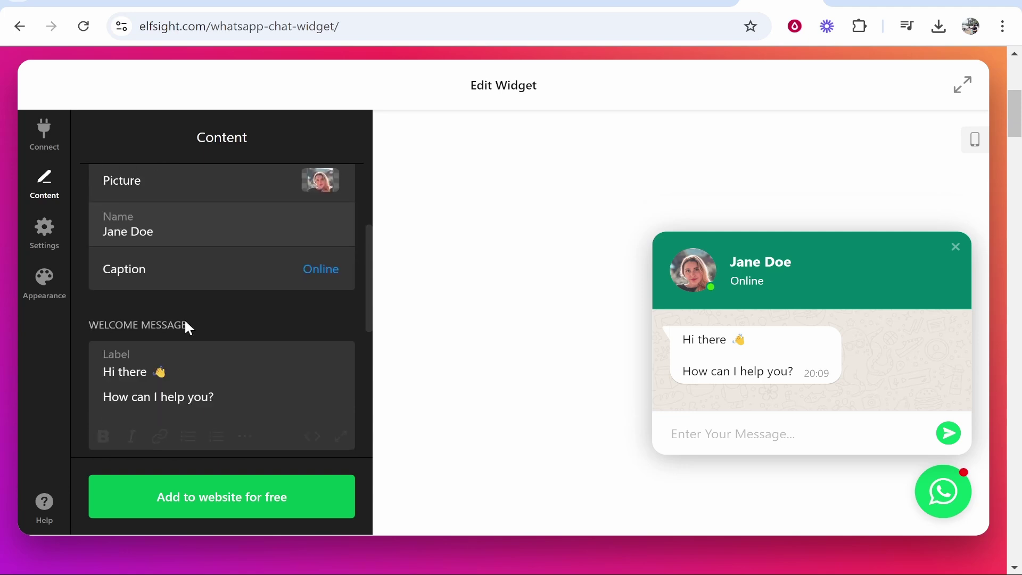
scroll(190, 302, "down", 1)
left_click_drag(215, 313, 104, 288)
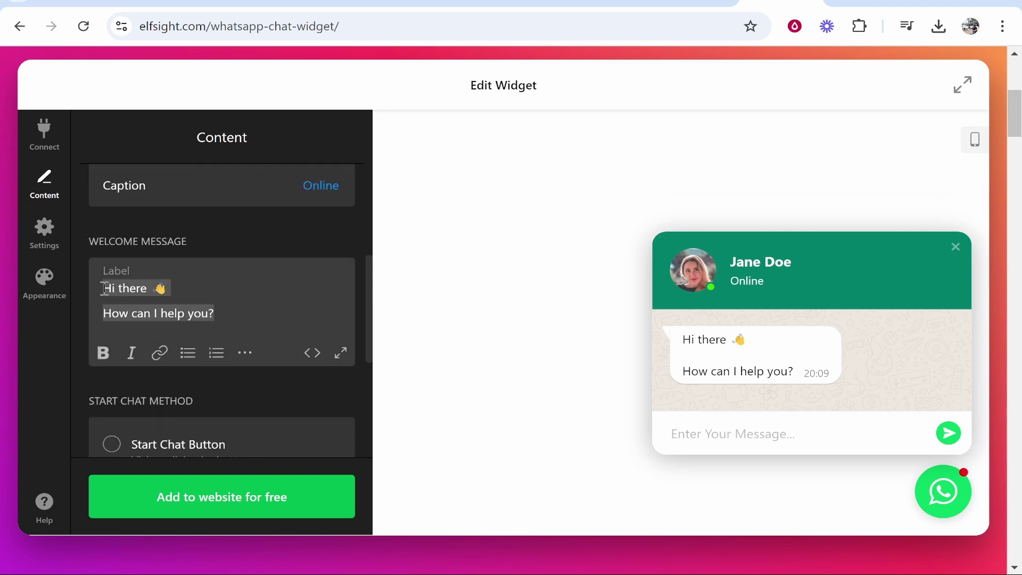
left_click(204, 240)
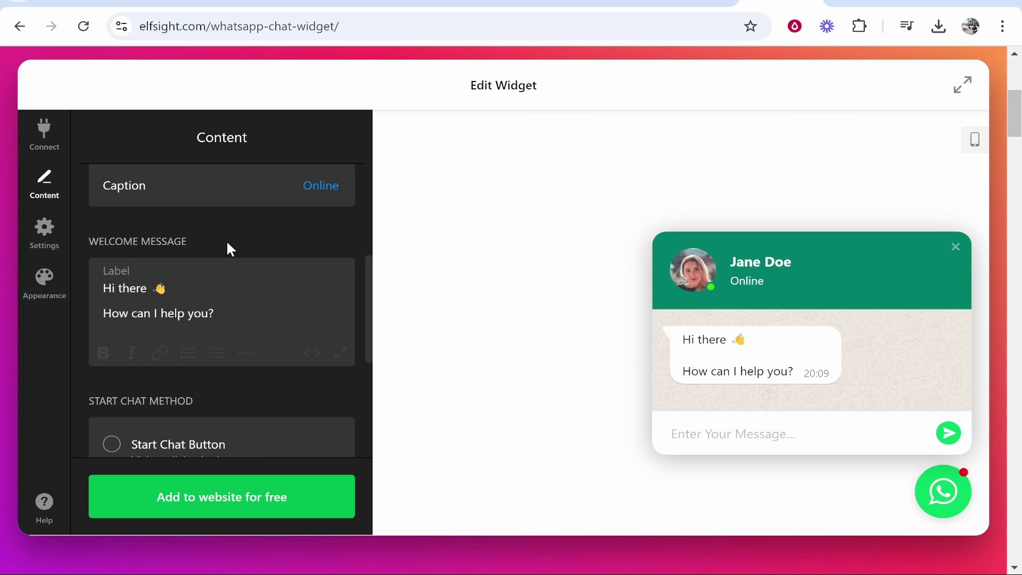
scroll(227, 240, "down", 2)
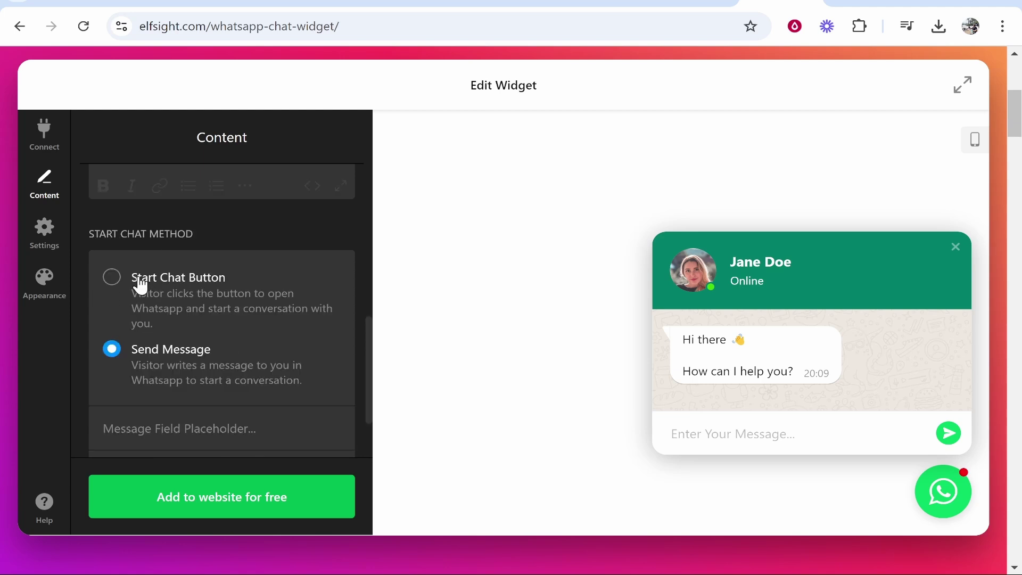
Try the Start Chat button method, then settle on Send Message as the chat method.
left_click(112, 278)
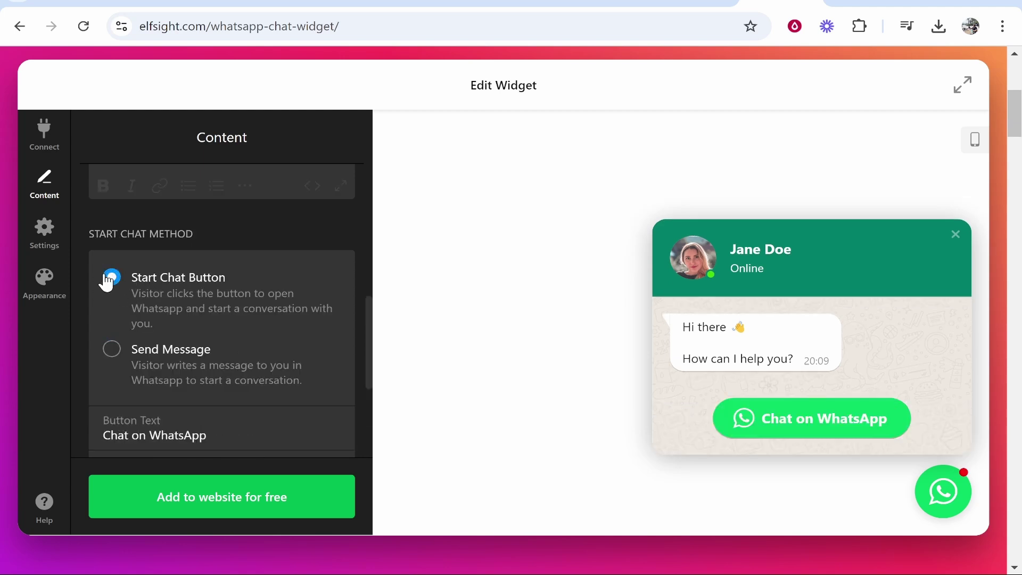
left_click(112, 350)
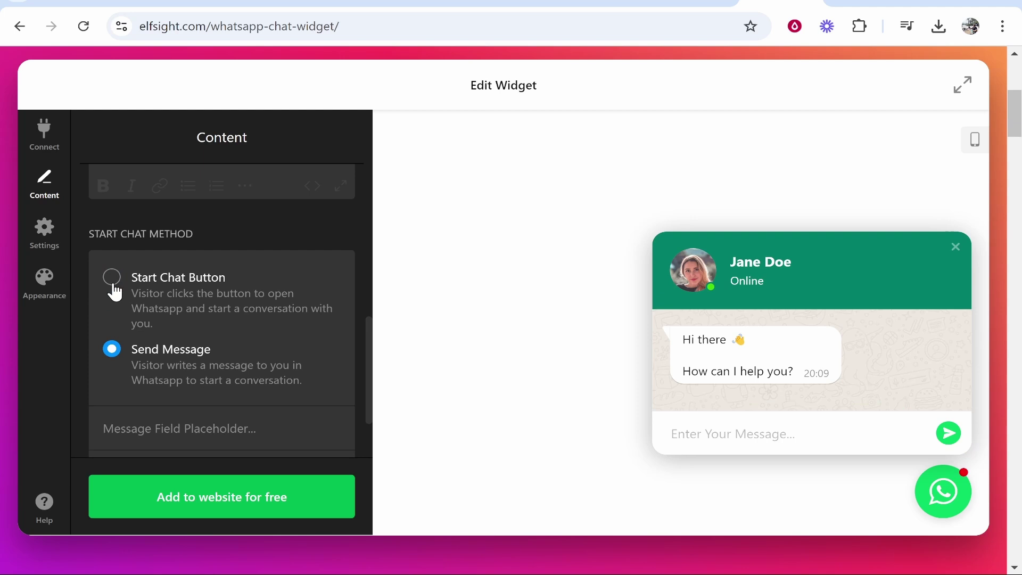
left_click(111, 278)
left_click(112, 350)
scroll(177, 339, "down", 1)
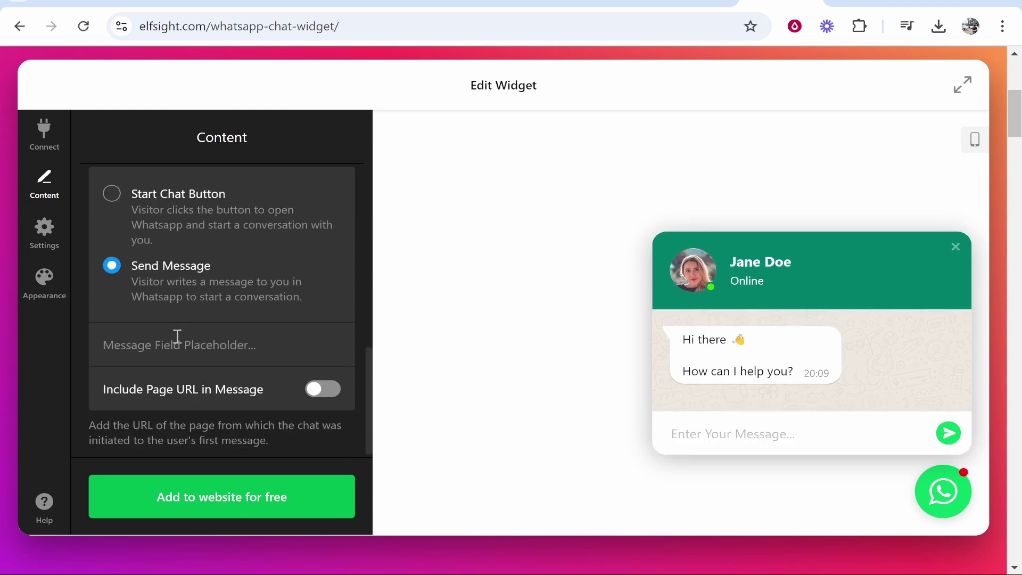
In Position settings, try Embed Chat Window, then keep the right-aligned Floating Bubble.
left_click(44, 232)
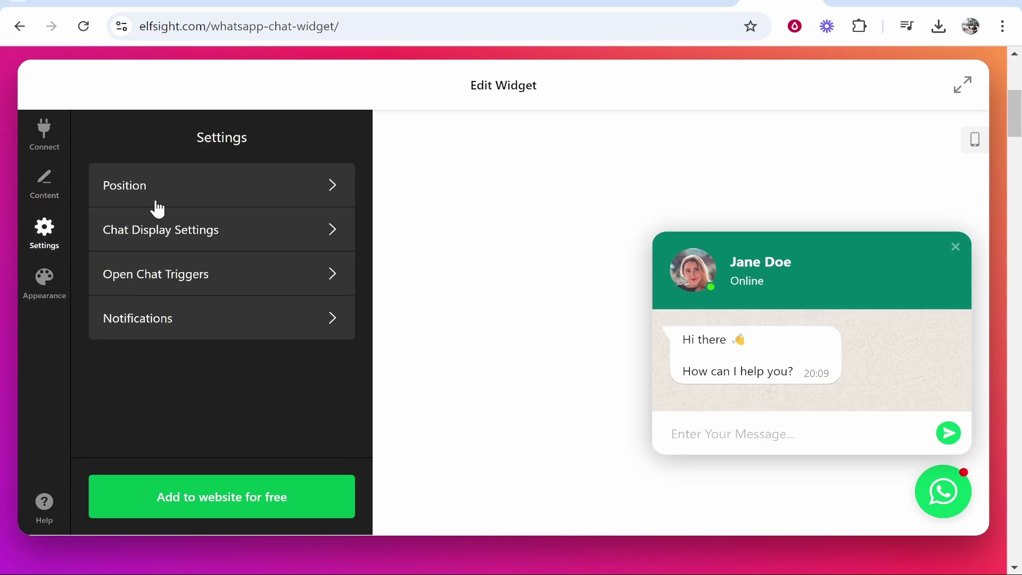
left_click(193, 184)
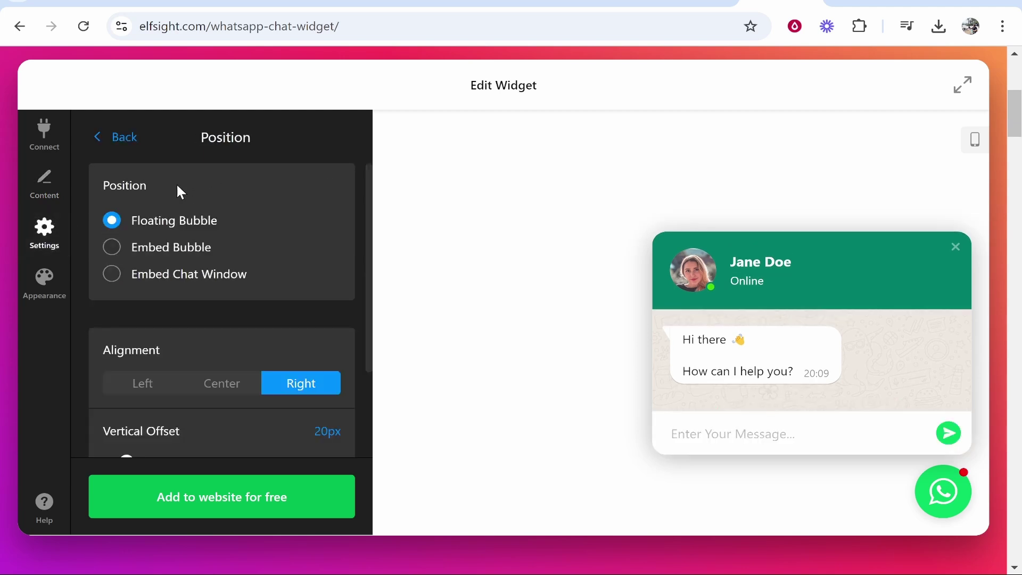
left_click(112, 274)
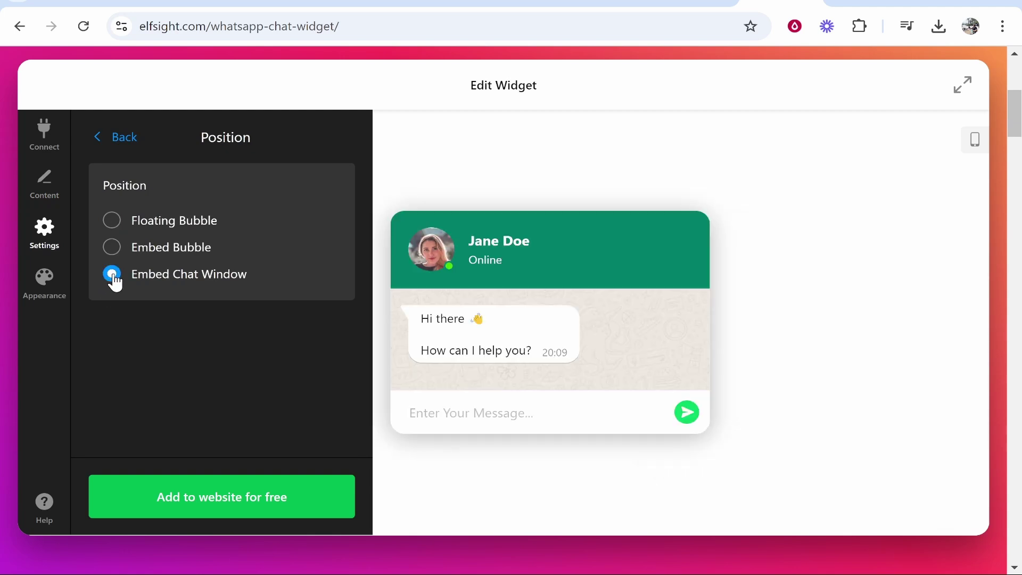
left_click(112, 220)
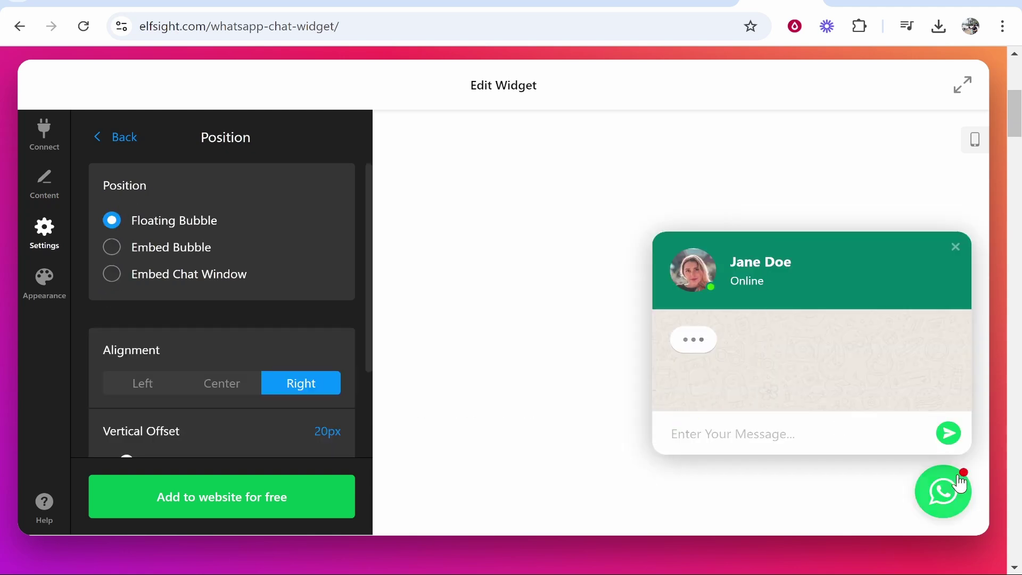
scroll(262, 331, "down", 3)
scroll(190, 352, "down", 2)
scroll(192, 311, "up", 3)
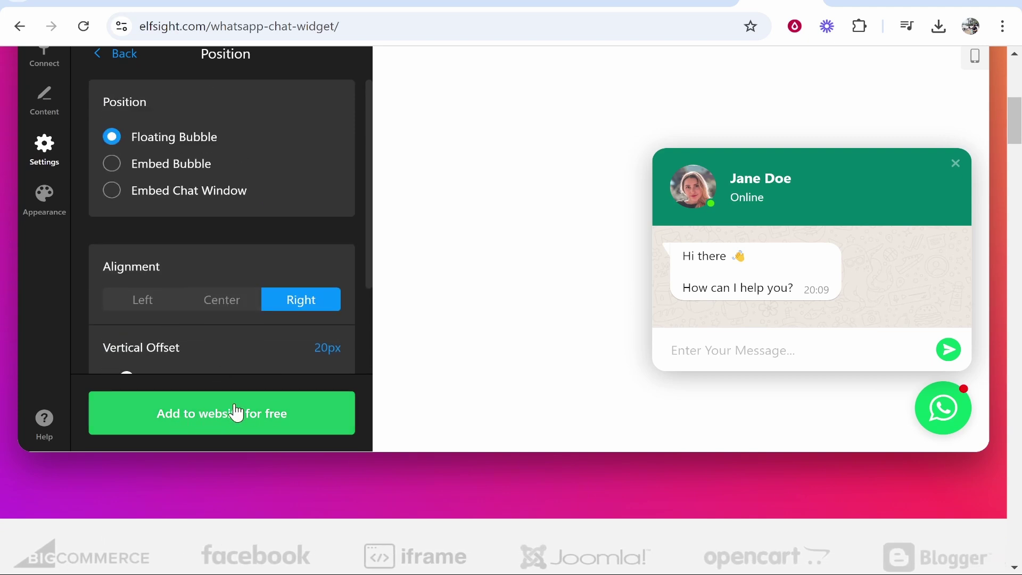
Add the widget to a website for free, saving it as Untitled WhatsApp Chat.
left_click(212, 415)
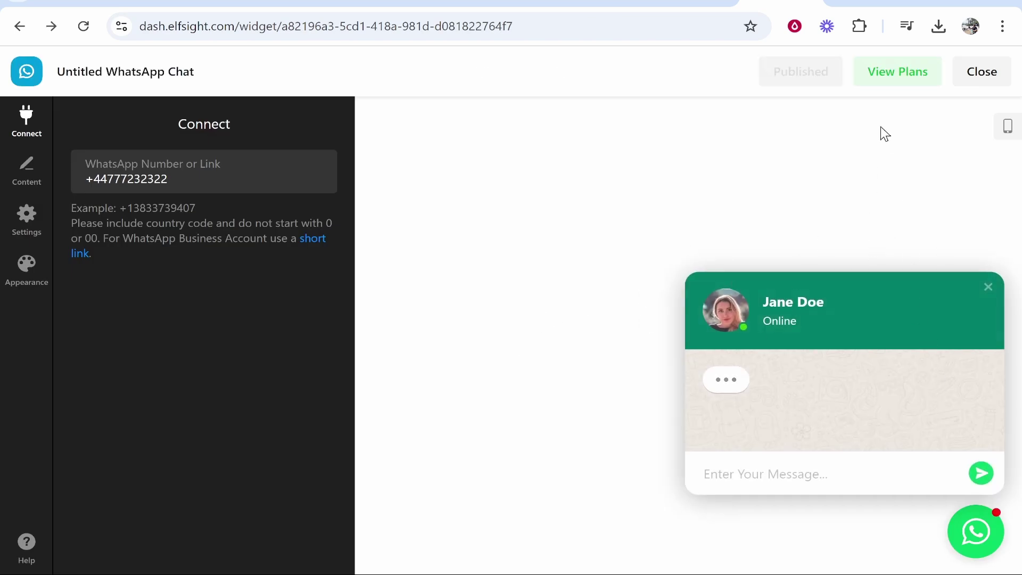
Compare the Free and Basic (5,000 views) plans, then return to the widget editor.
left_click(890, 72)
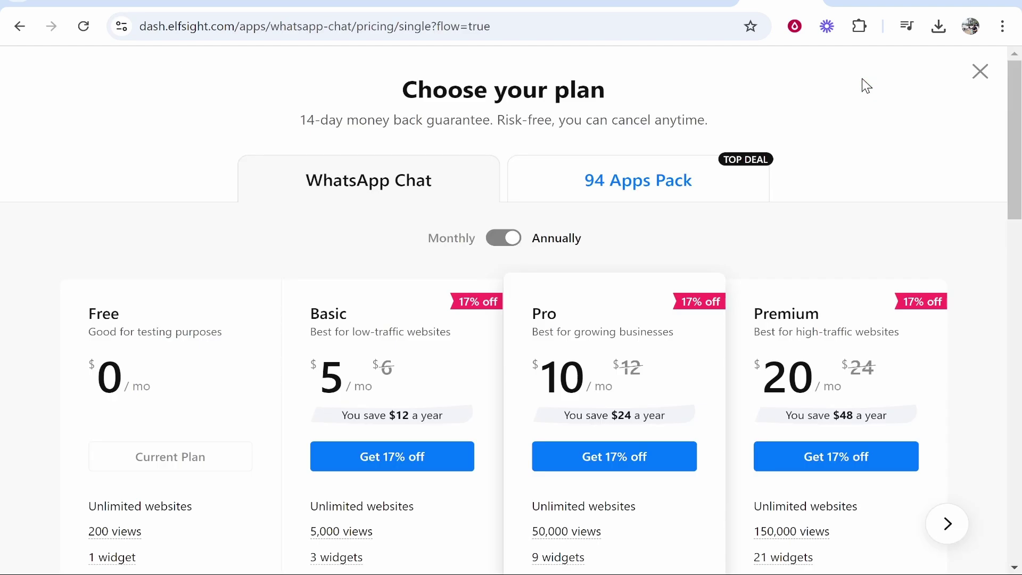
scroll(168, 340, "down", 2)
double_click(100, 230)
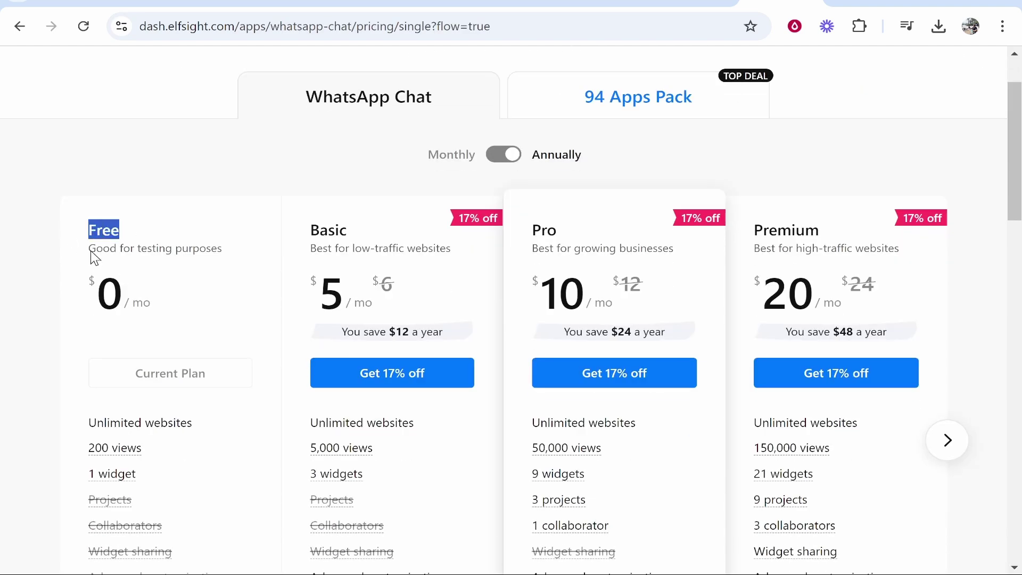
scroll(129, 383, "down", 2)
left_click_drag(92, 363, 200, 360)
left_click(56, 367)
mouse_move(115, 447)
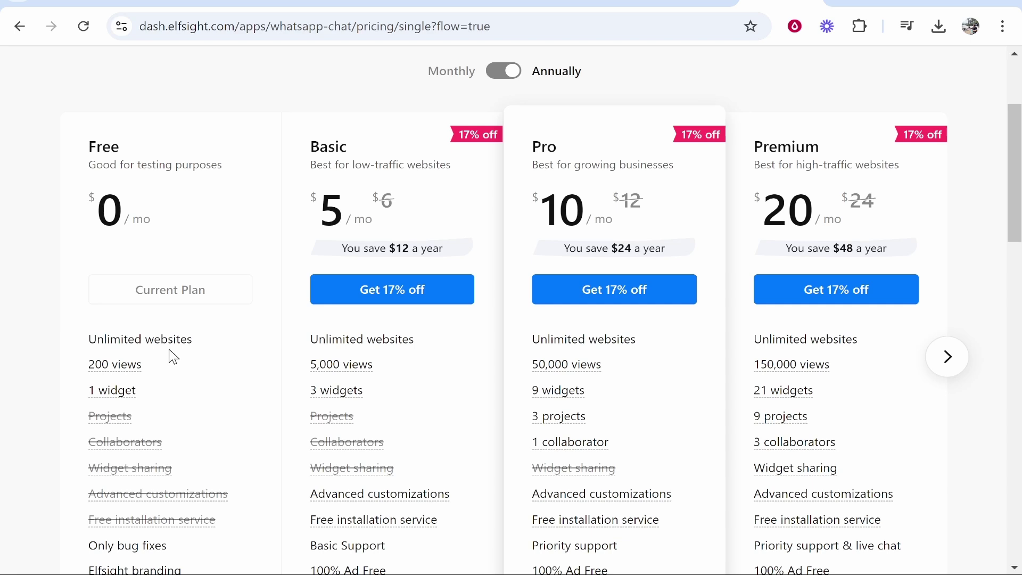
left_click_drag(399, 368, 303, 366)
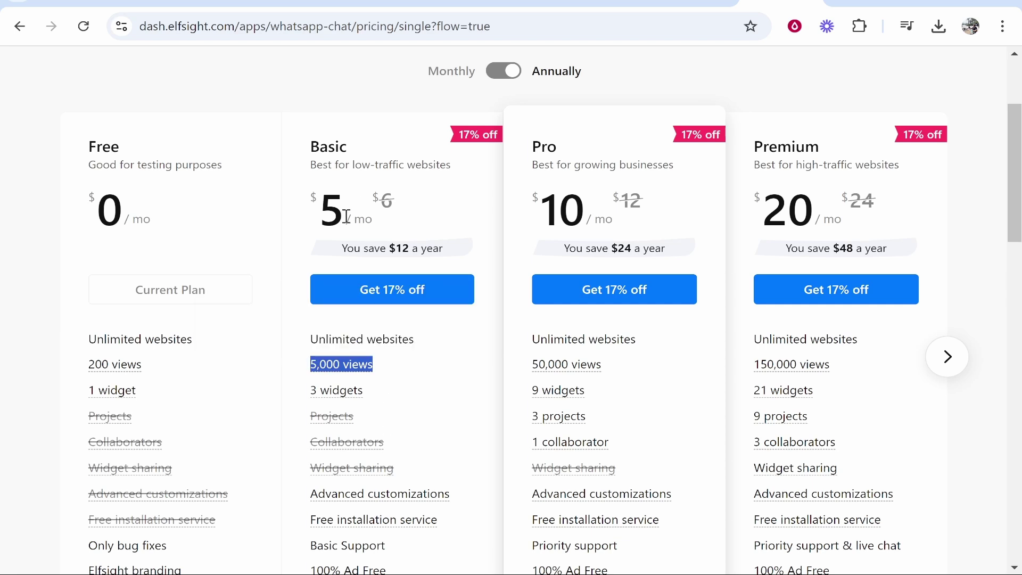
left_click(340, 191)
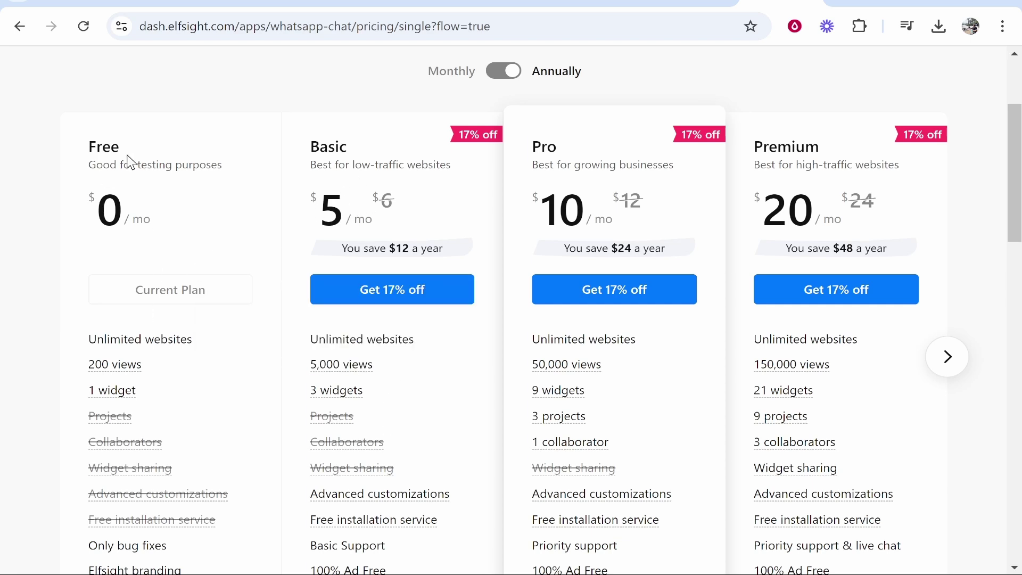
scroll(175, 220, "down", 2)
scroll(174, 219, "up", 3)
scroll(155, 383, "up", 1)
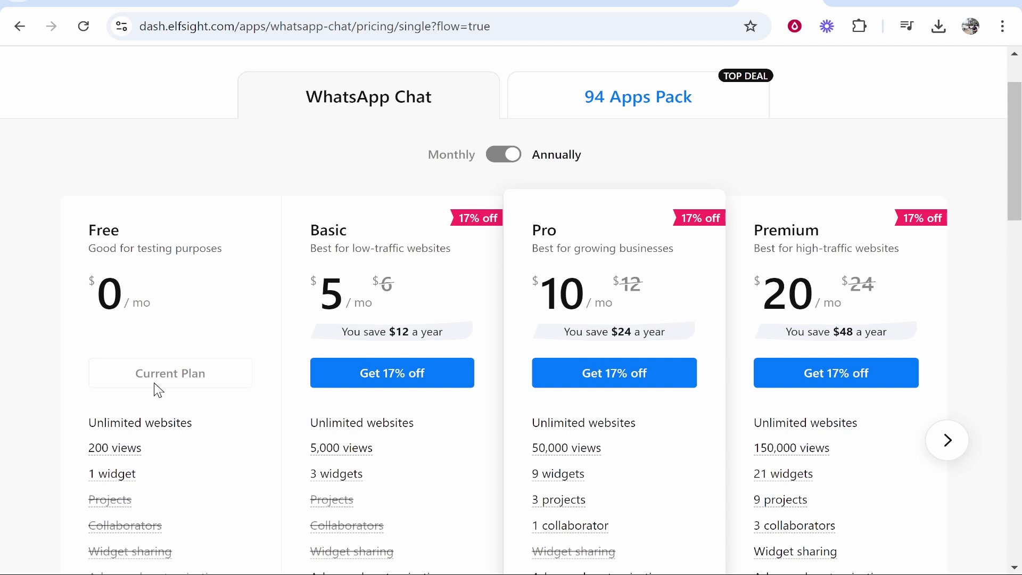
left_click(174, 384)
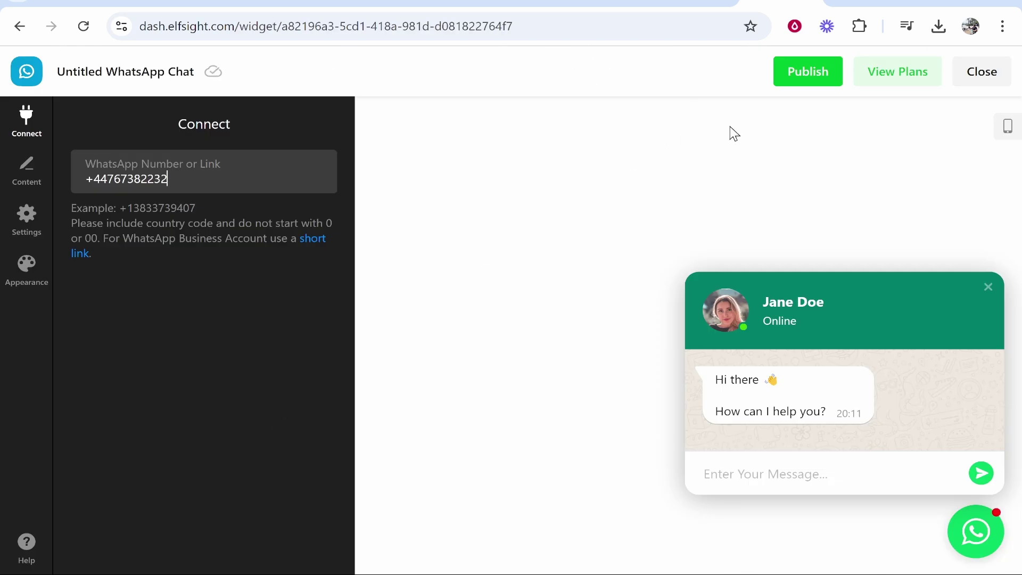
Publish the widget changes and copy its embed code from the dashboard menu.
left_click(808, 71)
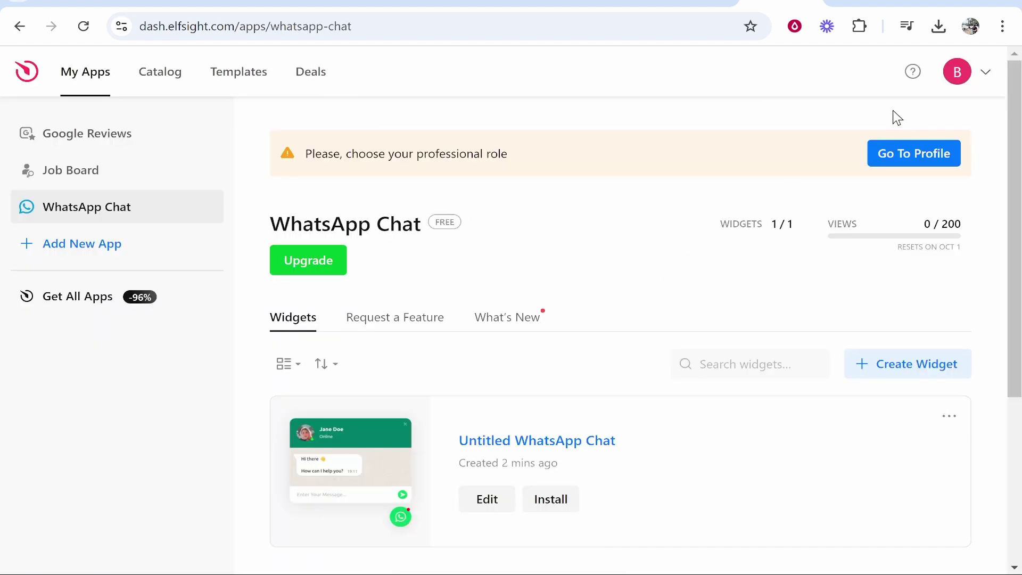
scroll(503, 328, "down", 2)
scroll(399, 304, "down", 1)
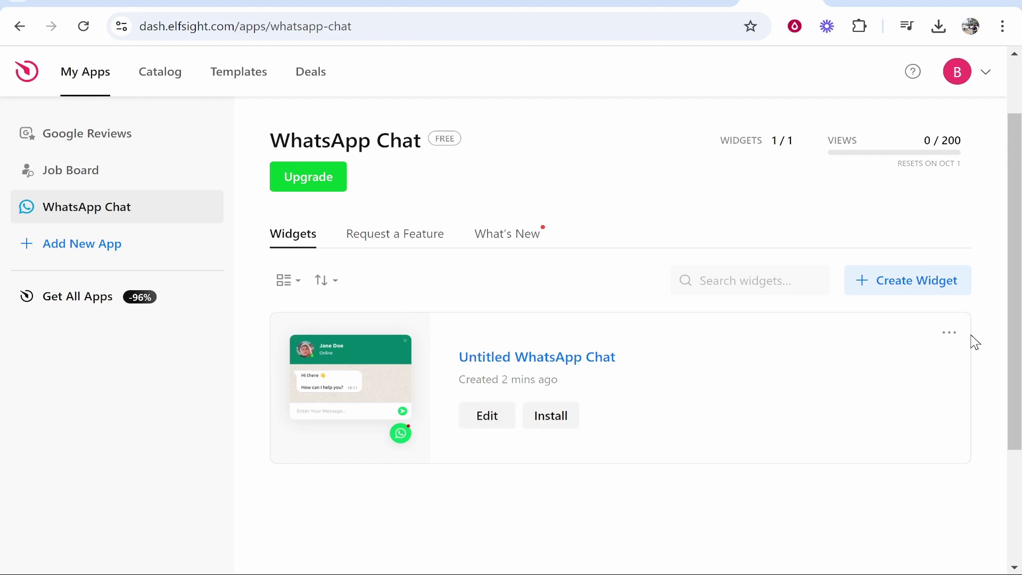
left_click(949, 332)
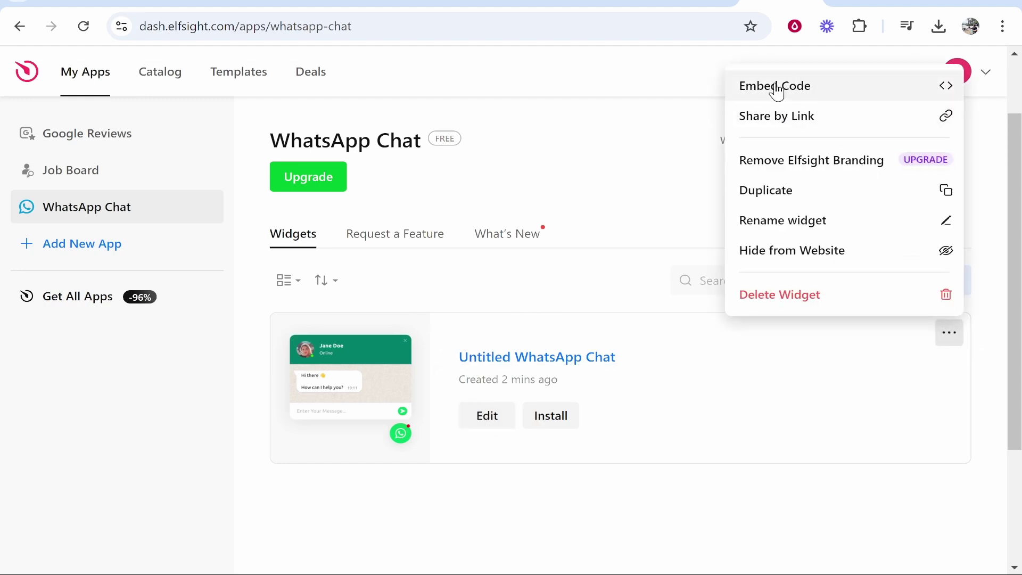
left_click(806, 86)
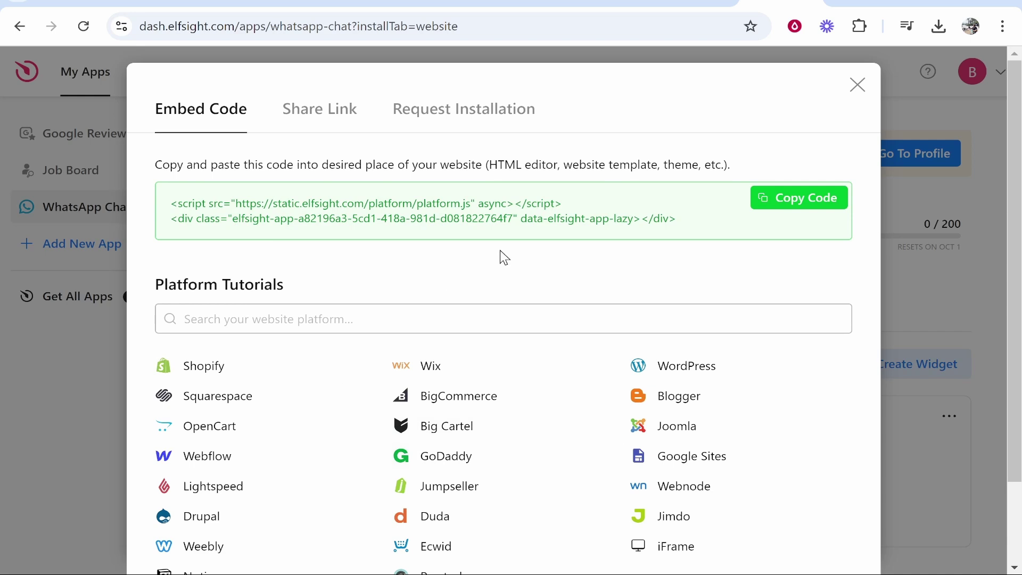
left_click(802, 205)
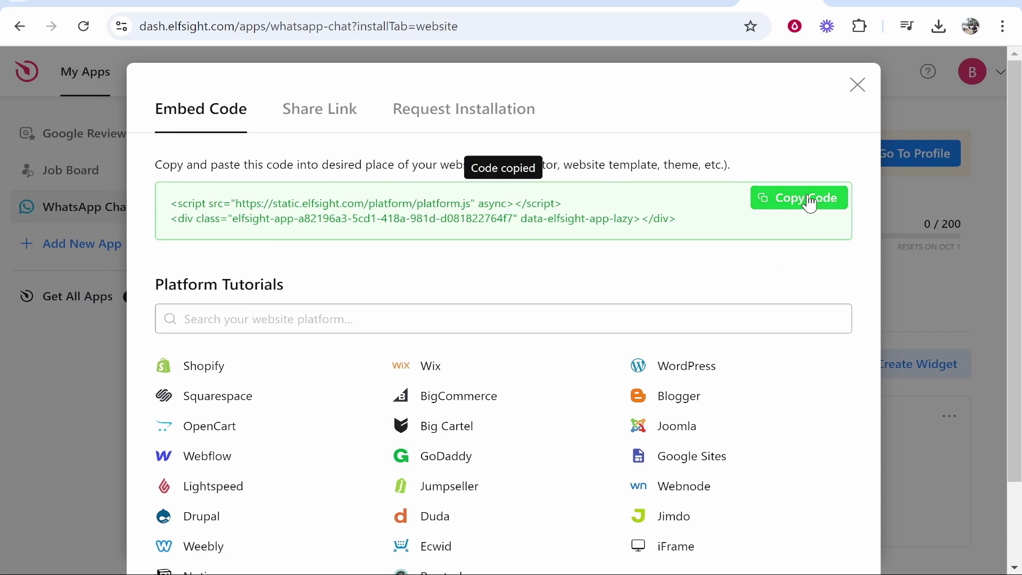
Paste the copied Elfsight code into a new Embed HTML element on the Wix page and apply it.
left_click(685, 3)
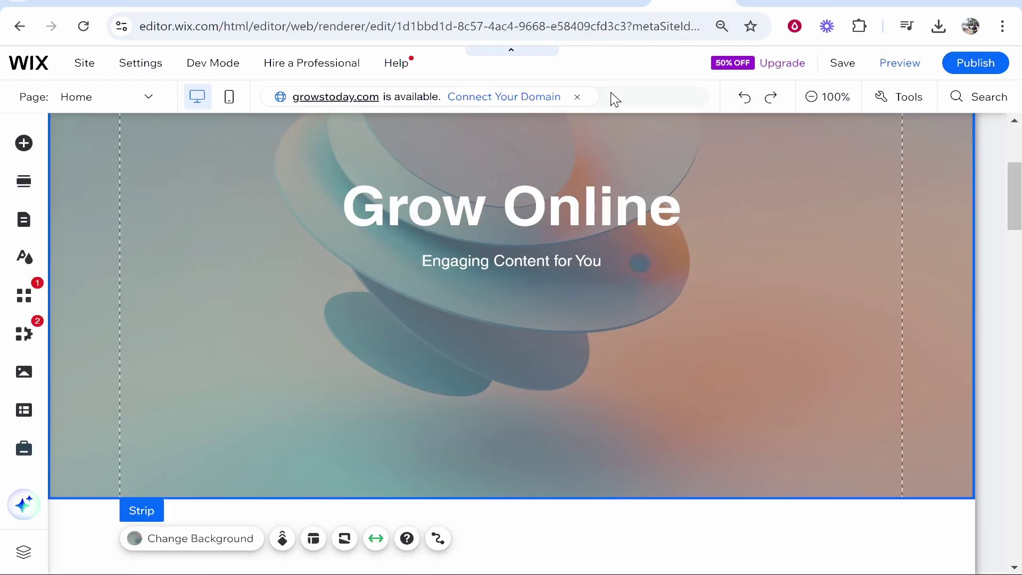
scroll(559, 251, "down", 3)
scroll(399, 335, "down", 2)
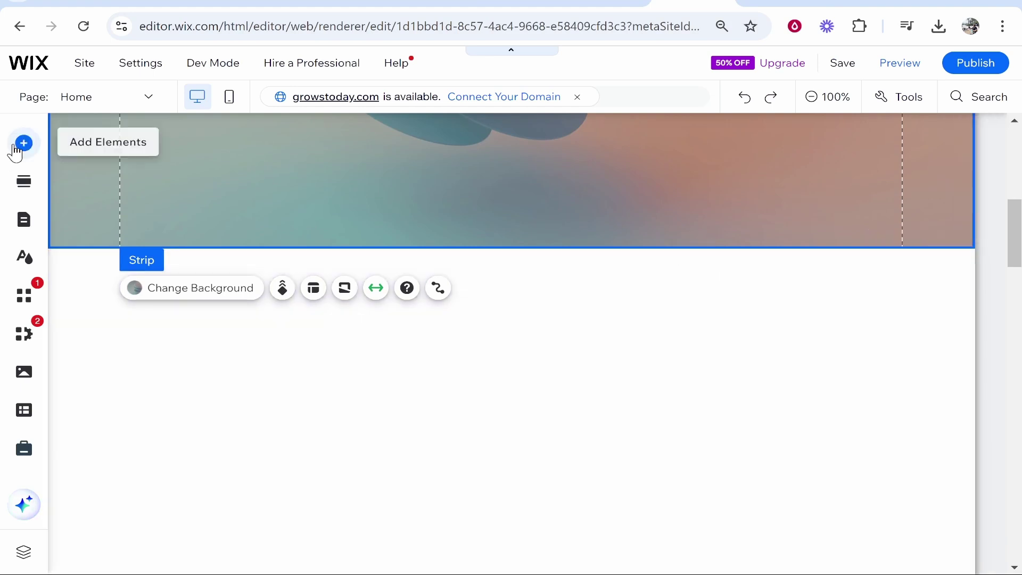
left_click(24, 144)
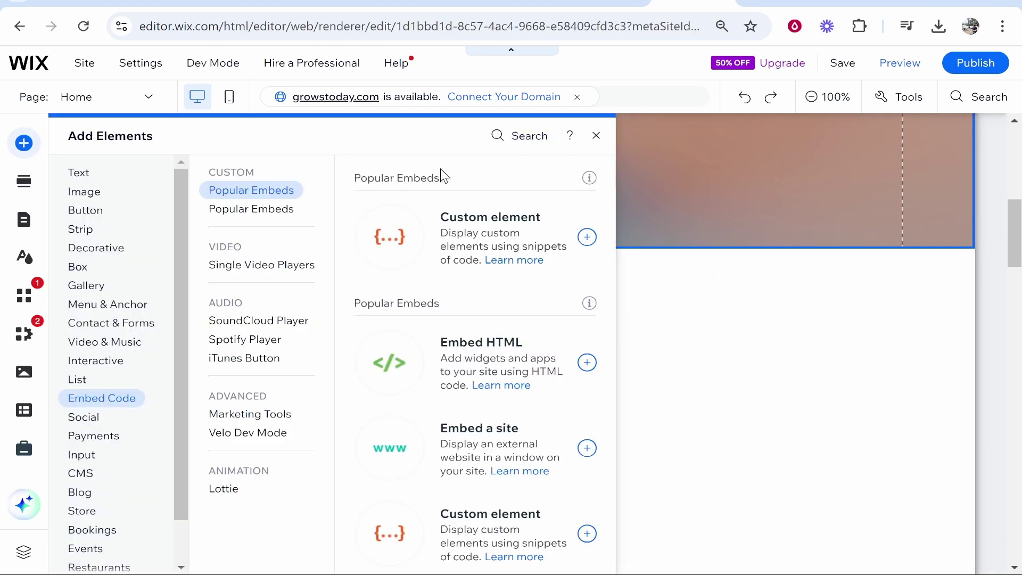
left_click(528, 136)
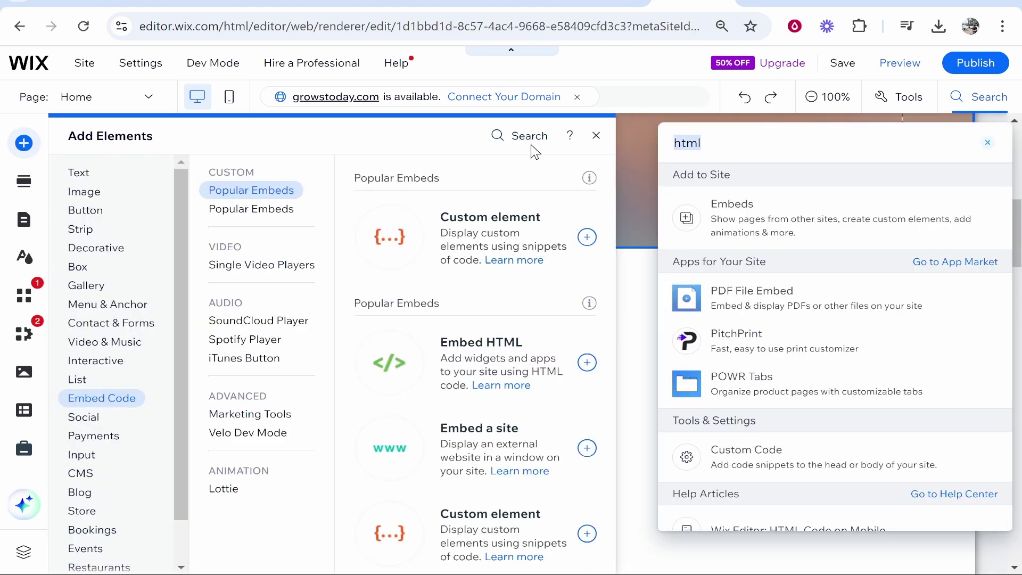
type("embed")
key("Escape")
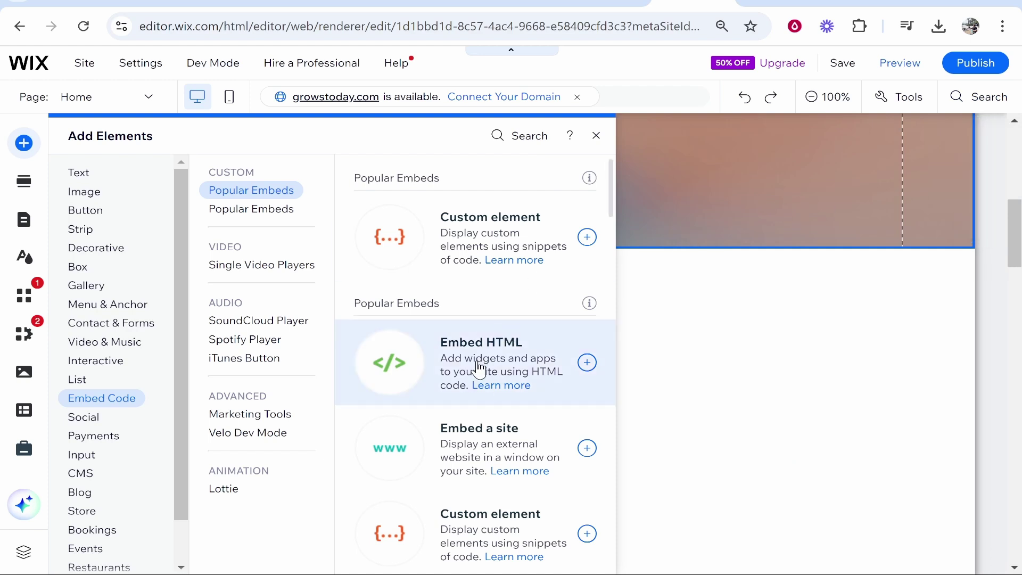
left_click(444, 356)
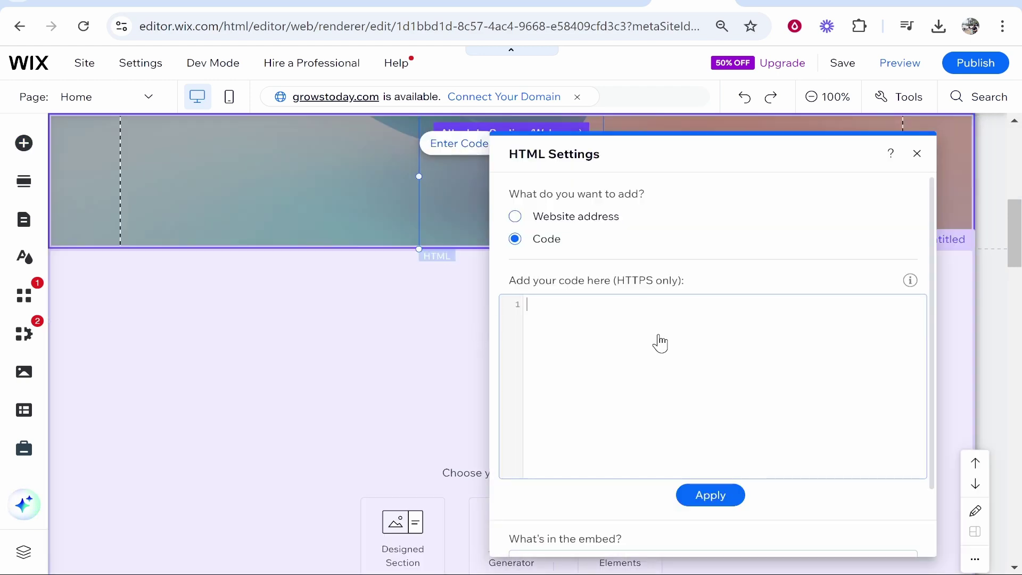
key("ctrl+v")
left_click(711, 494)
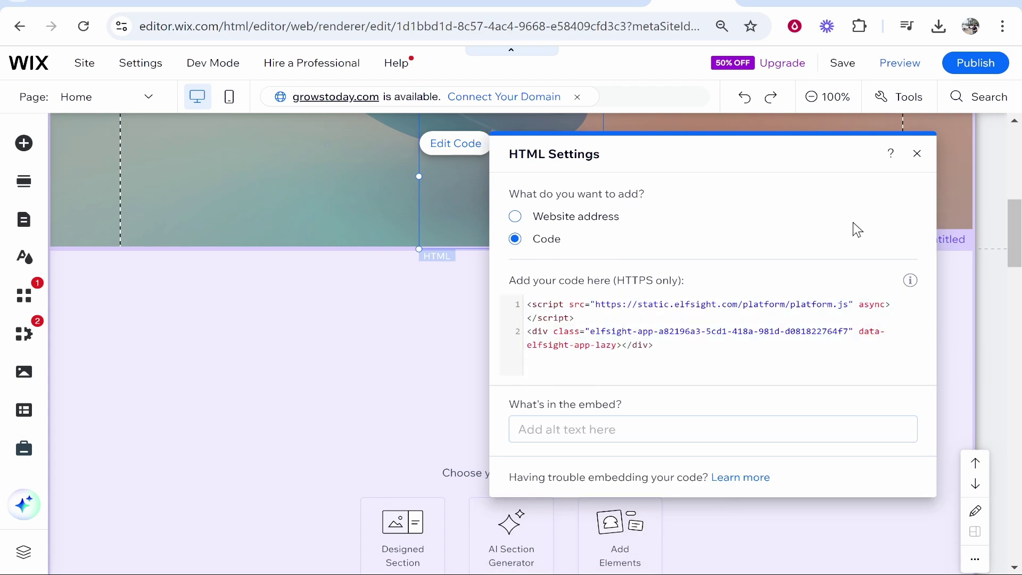
Place the HTML embed in the untitled section below Welcome, made taller and wider.
left_click(917, 154)
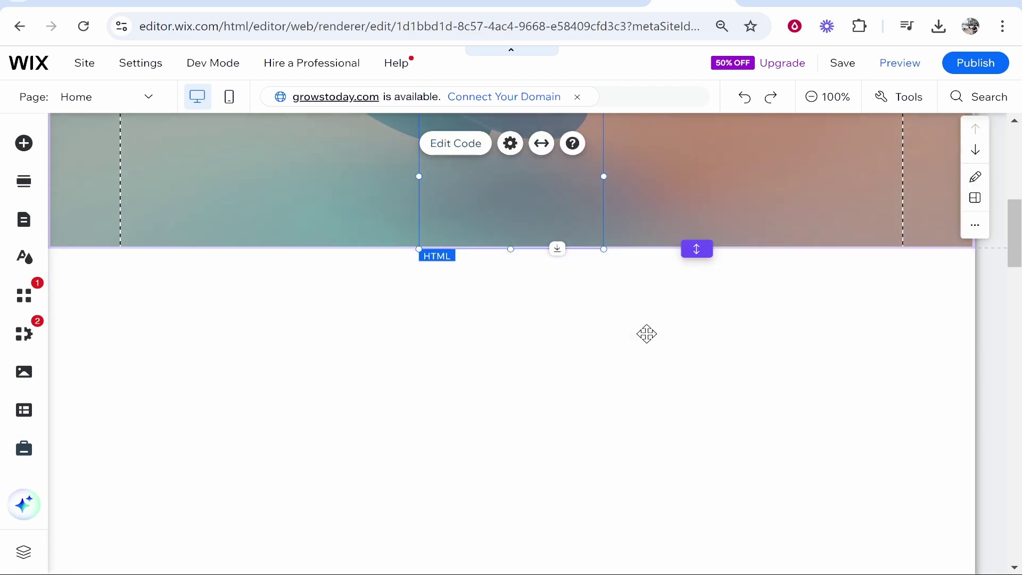
mouse_move(511, 199)
left_mouse_down()
mouse_move(647, 343)
mouse_move(625, 373)
left_mouse_up()
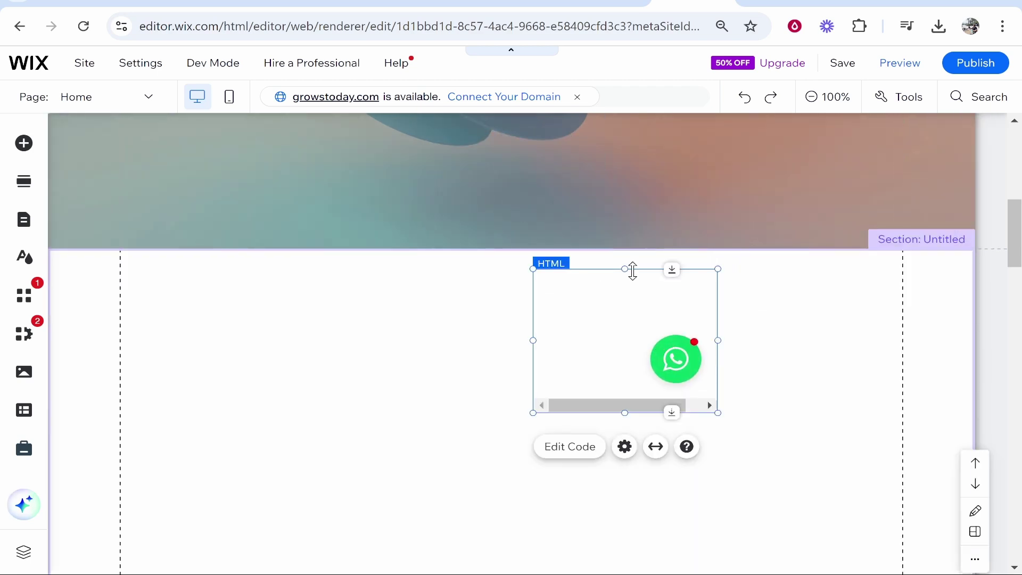
left_click_drag(625, 269, 625, 92)
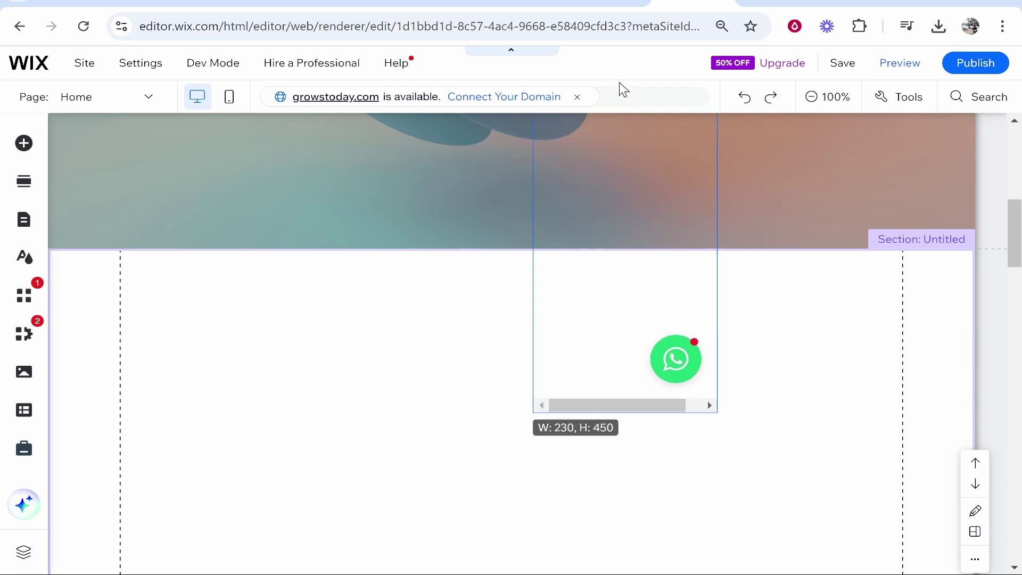
left_click_drag(533, 248, 270, 247)
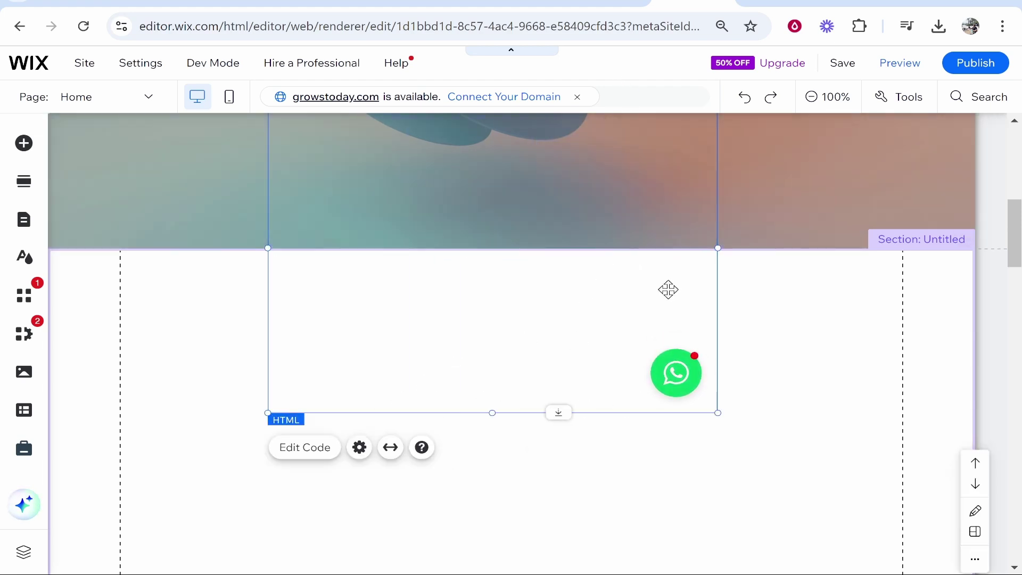
left_click_drag(666, 290, 737, 353)
left_click_drag(755, 290, 766, 439)
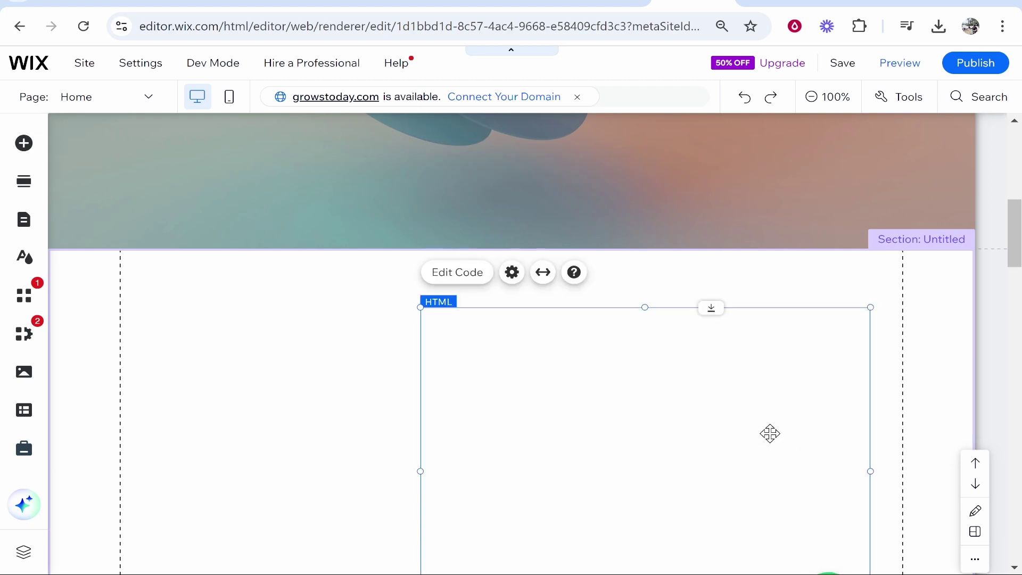
In site preview, send a test message through the WhatsApp bubble, then close the WhatsApp page.
left_click(900, 62)
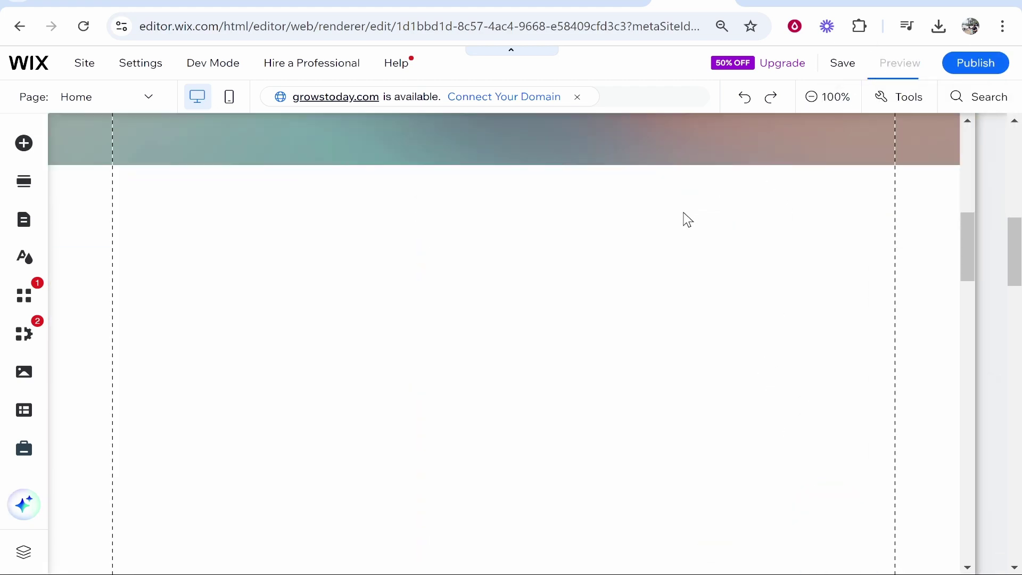
left_click(820, 311)
left_click(671, 327)
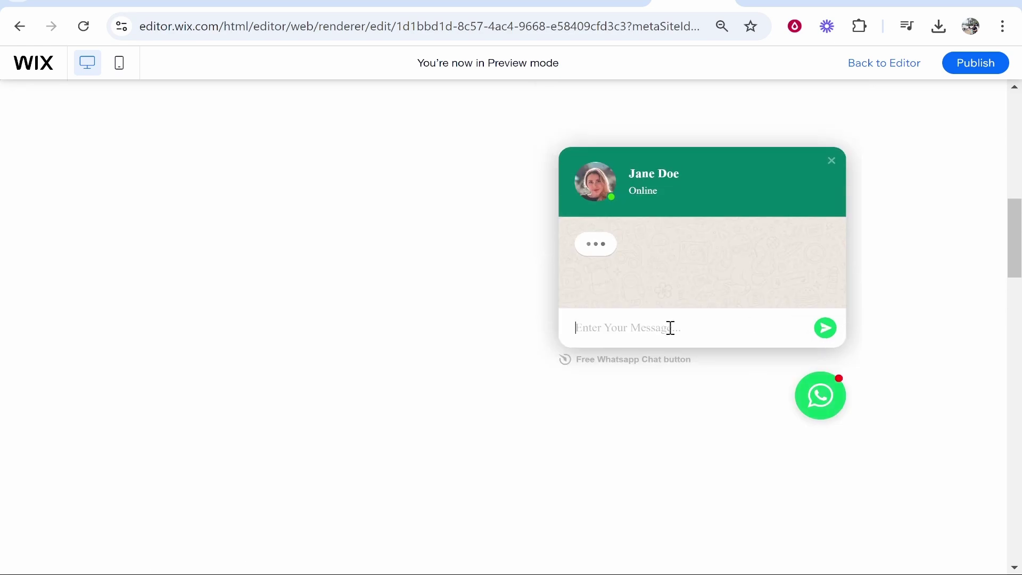
type("sadsadsad")
left_click(825, 328)
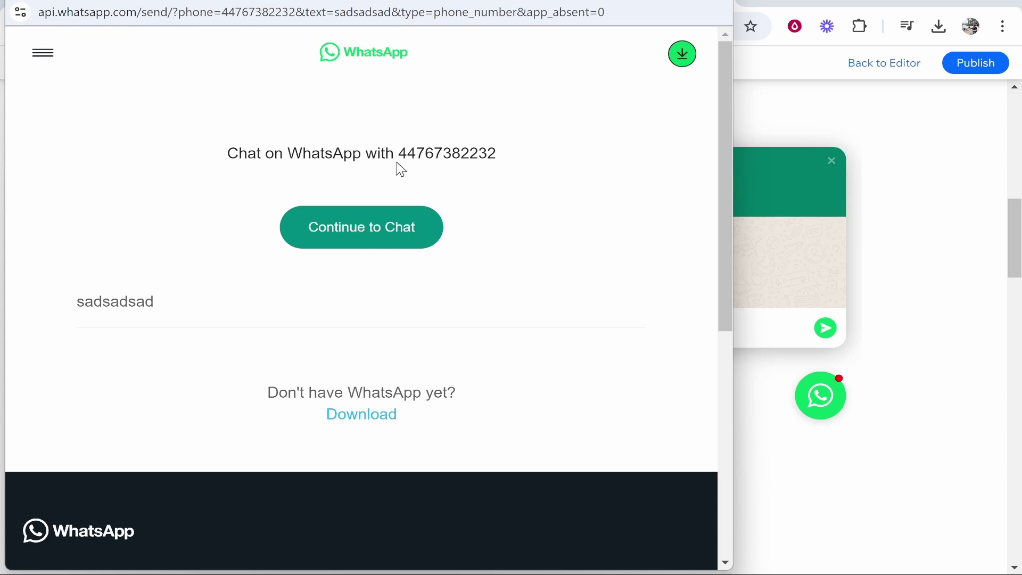
left_click(719, 4)
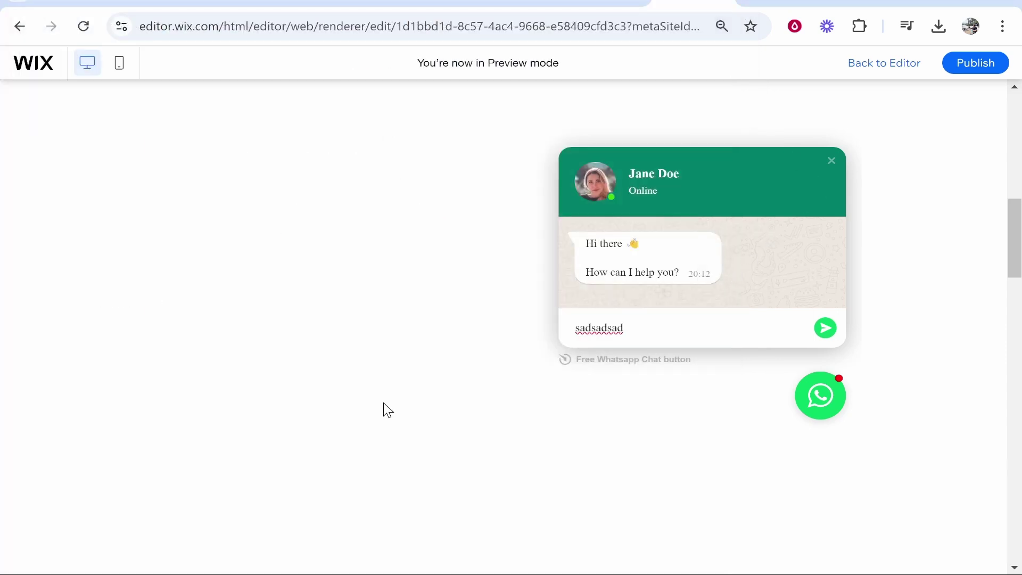